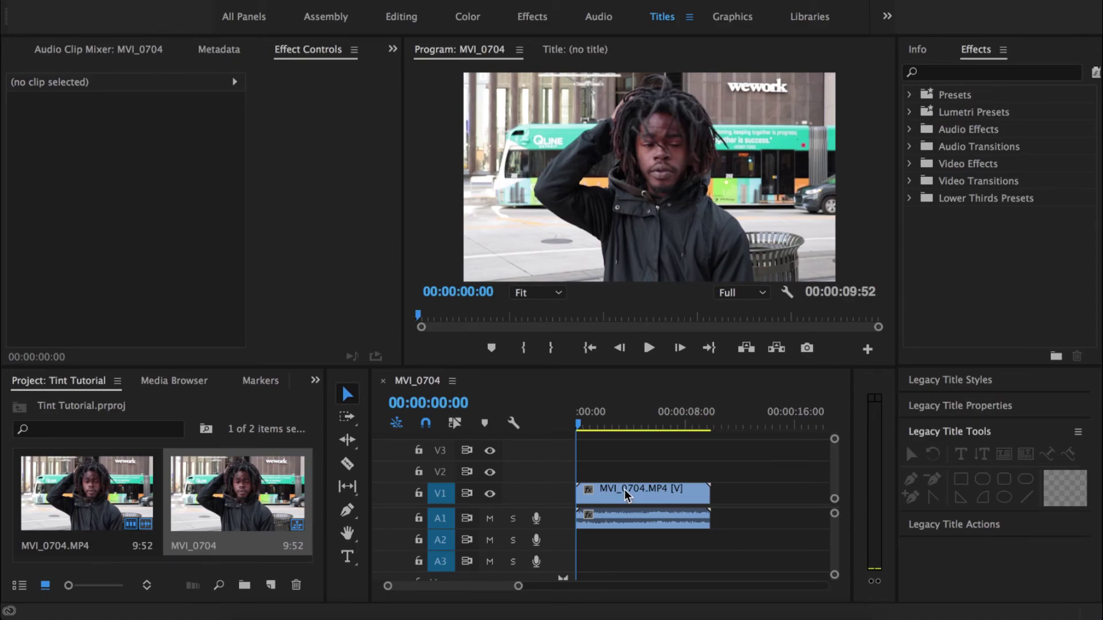
Replace the MVI_0704.MP4 timeline clip with an After Effects composition and save the new After Effects project as Grime Art Tutorial.
right_click(626, 495)
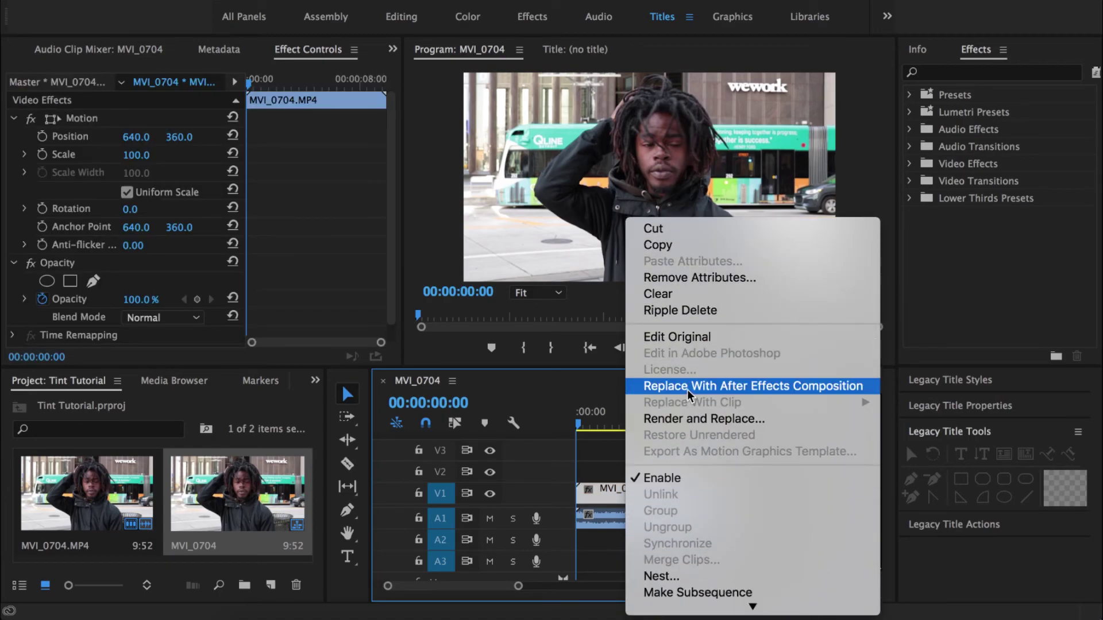
left_click(689, 391)
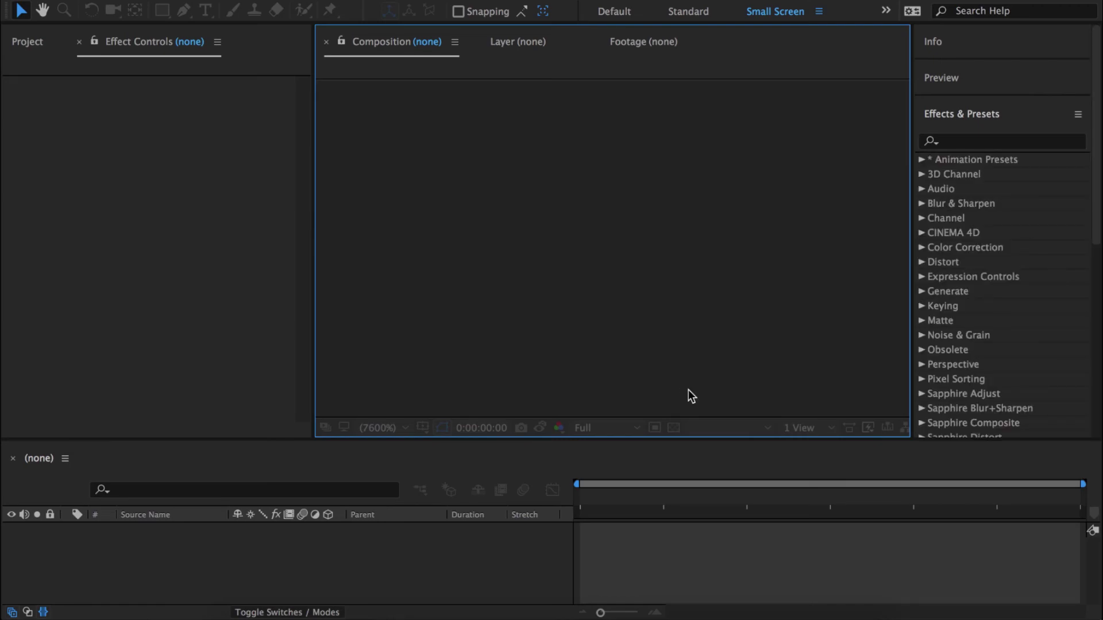
key("super+s")
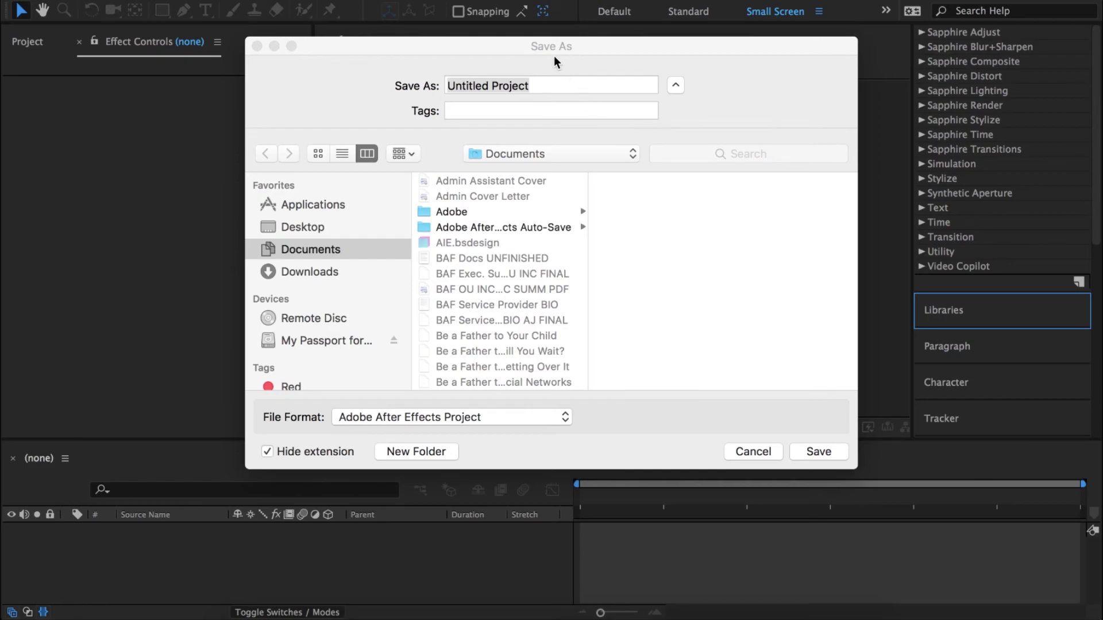
type("G")
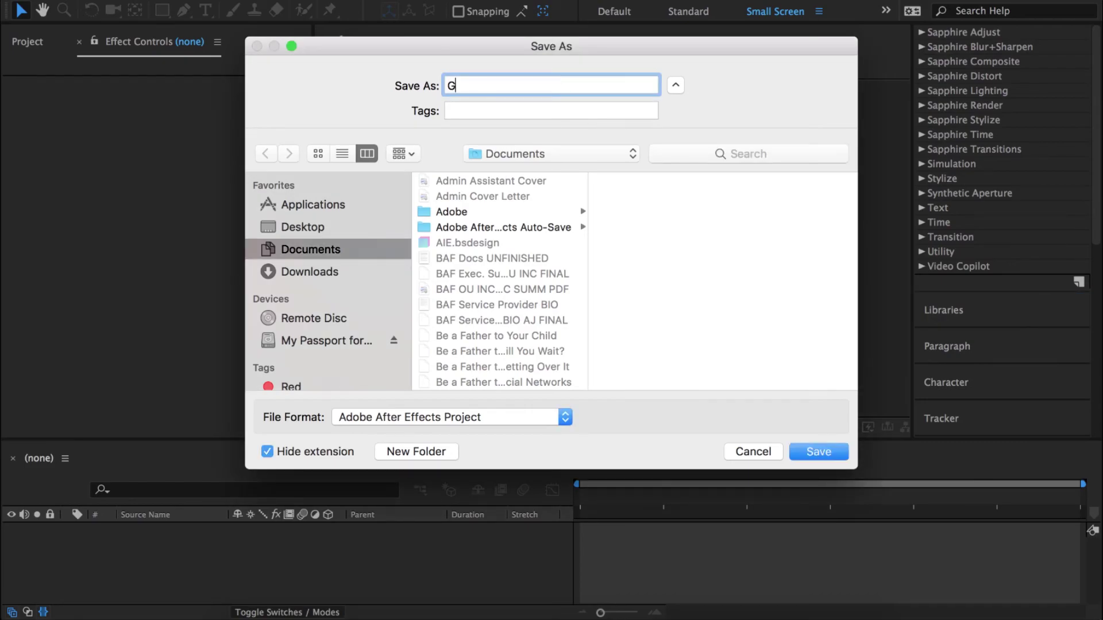
type("rime Art Tutorial")
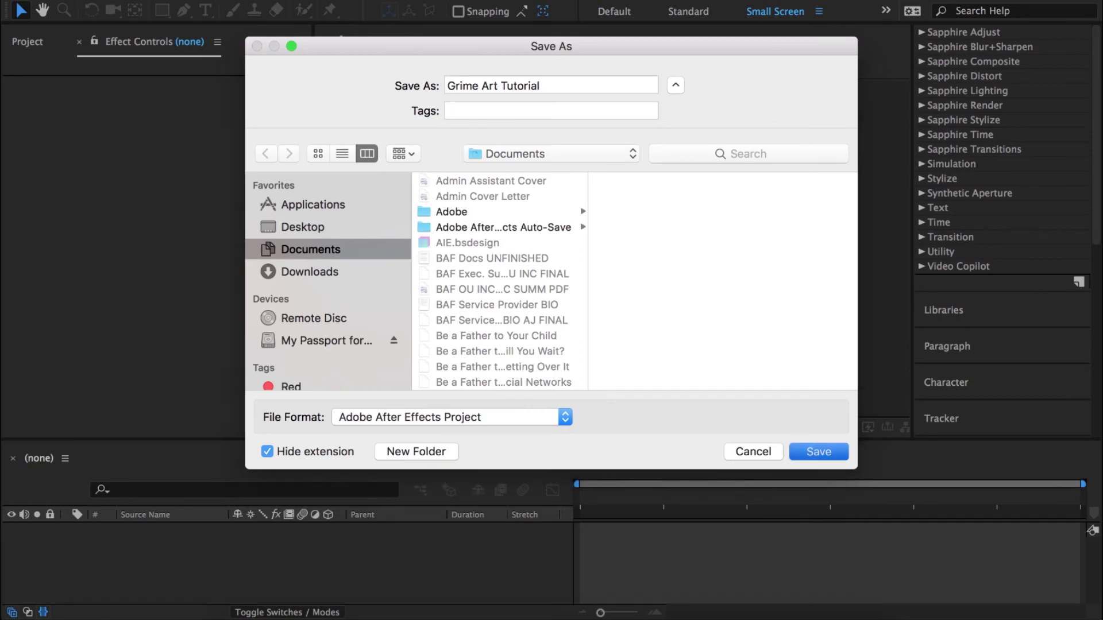
key("Return")
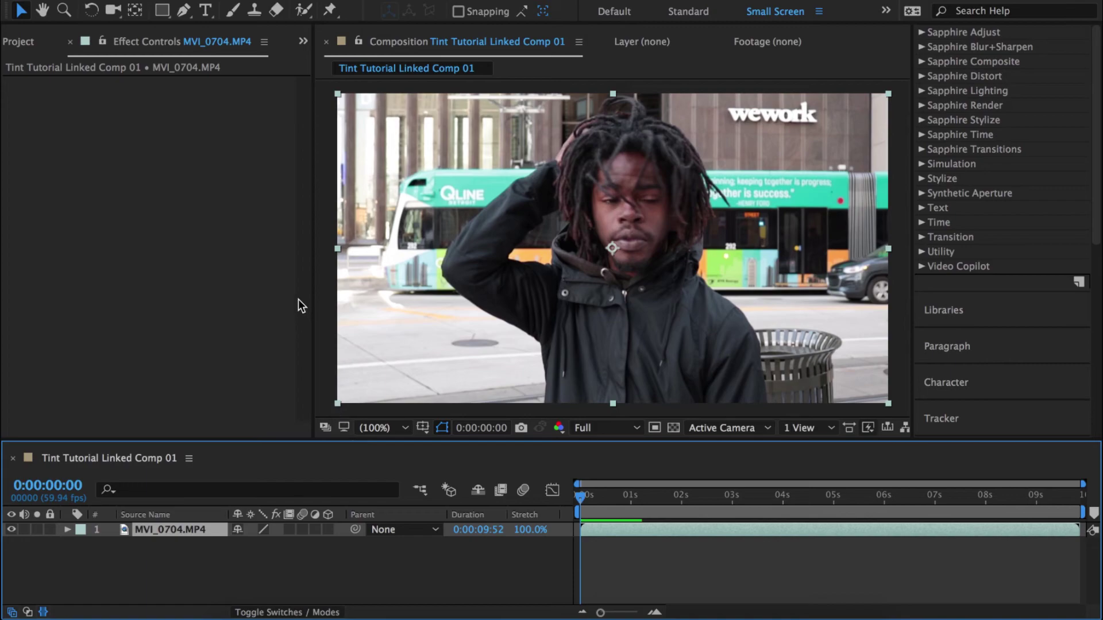
Set up the Brush tool with foreground colour 000100 and the Hard Round 9 pixels brush.
left_click(233, 11)
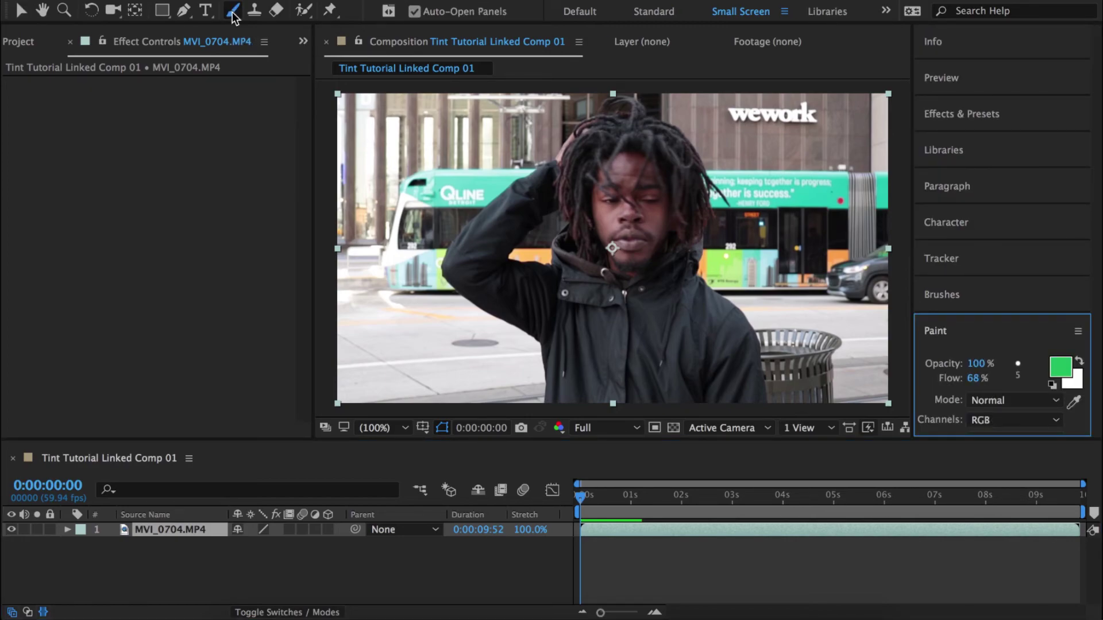
left_click(1056, 368)
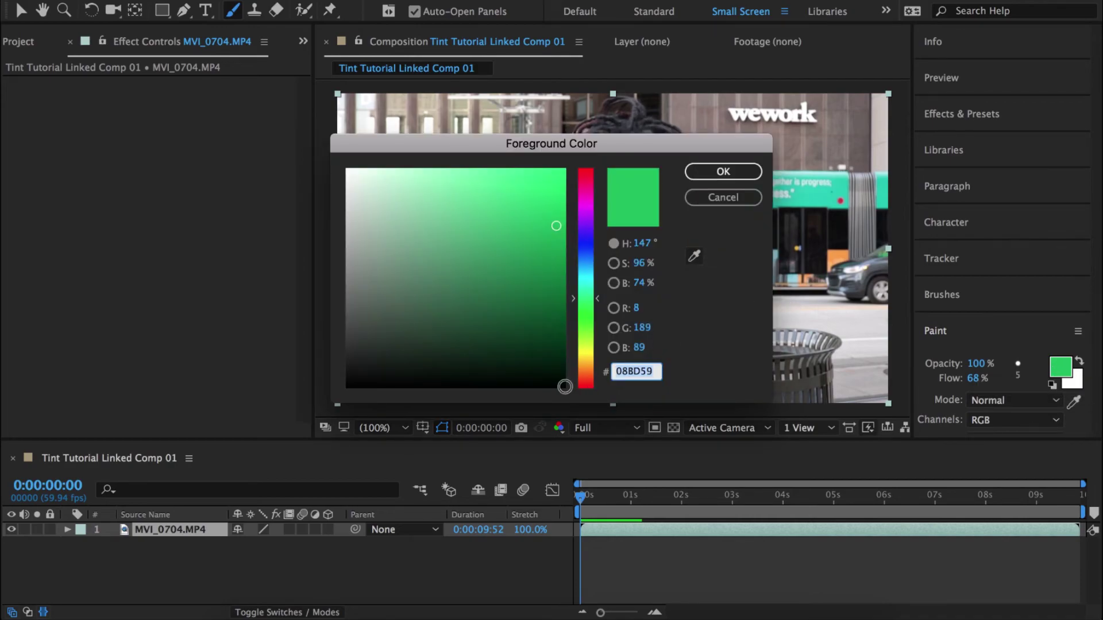
left_click(564, 387)
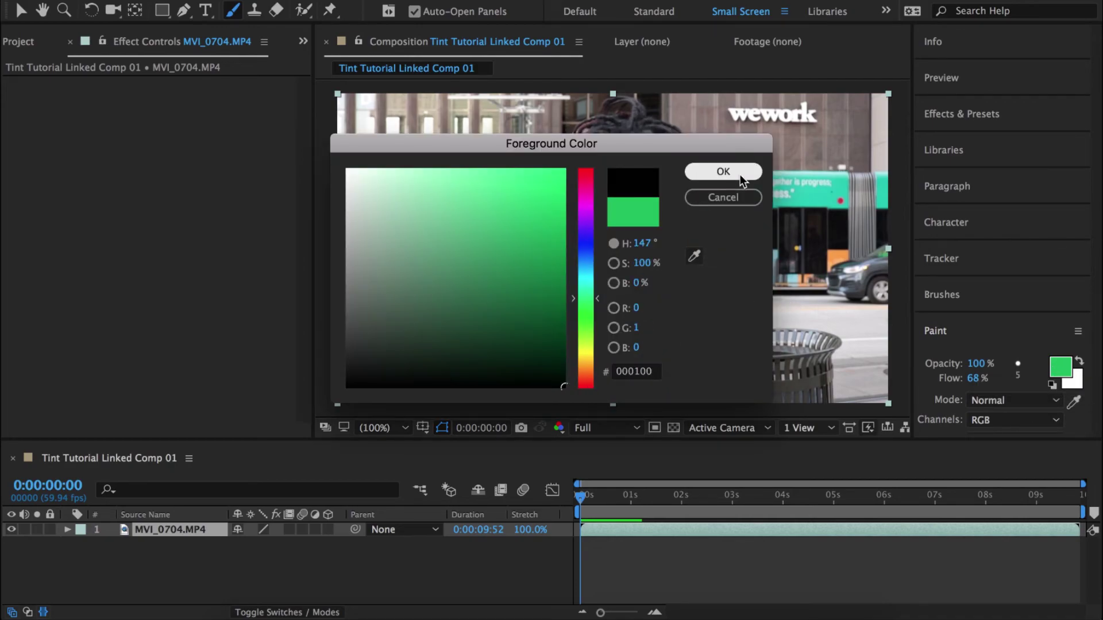
left_click(740, 175)
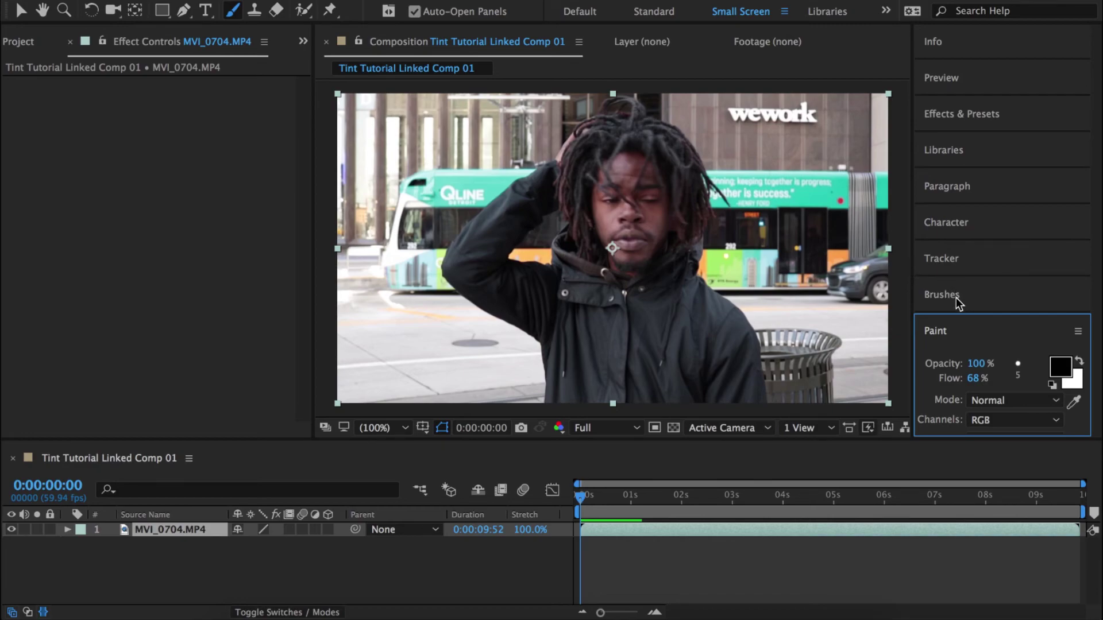
left_click(1017, 363)
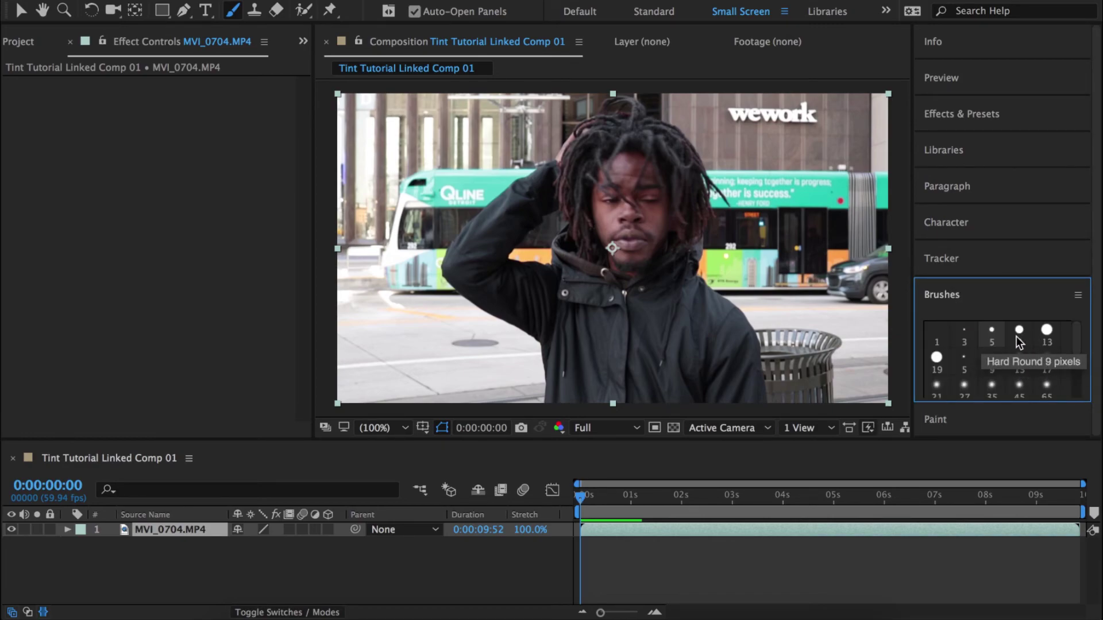
left_click(1018, 339)
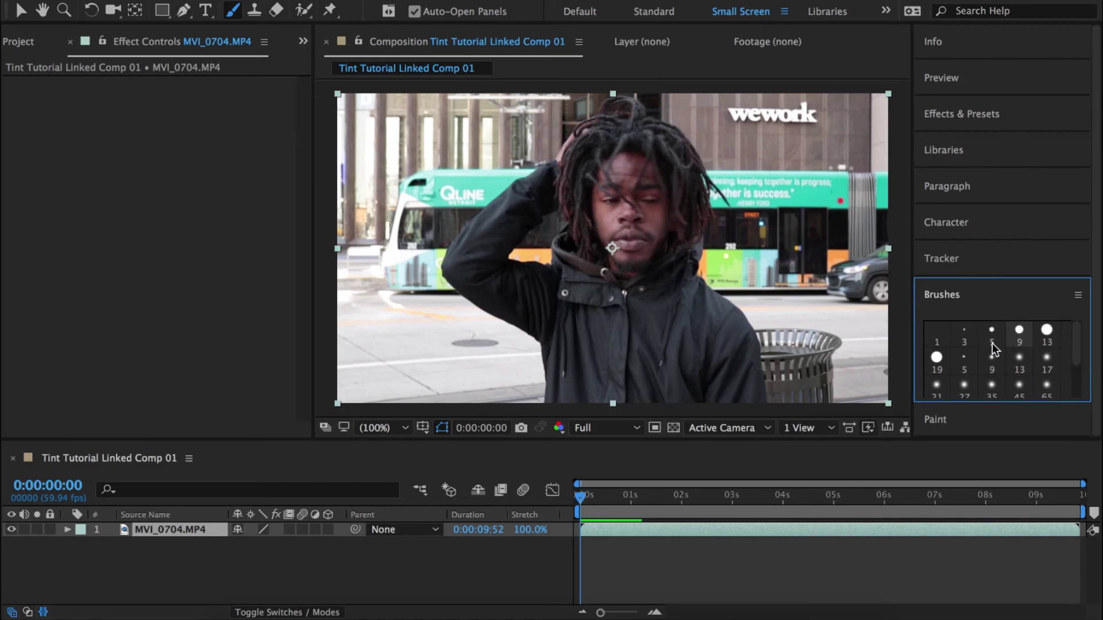
left_click(987, 423)
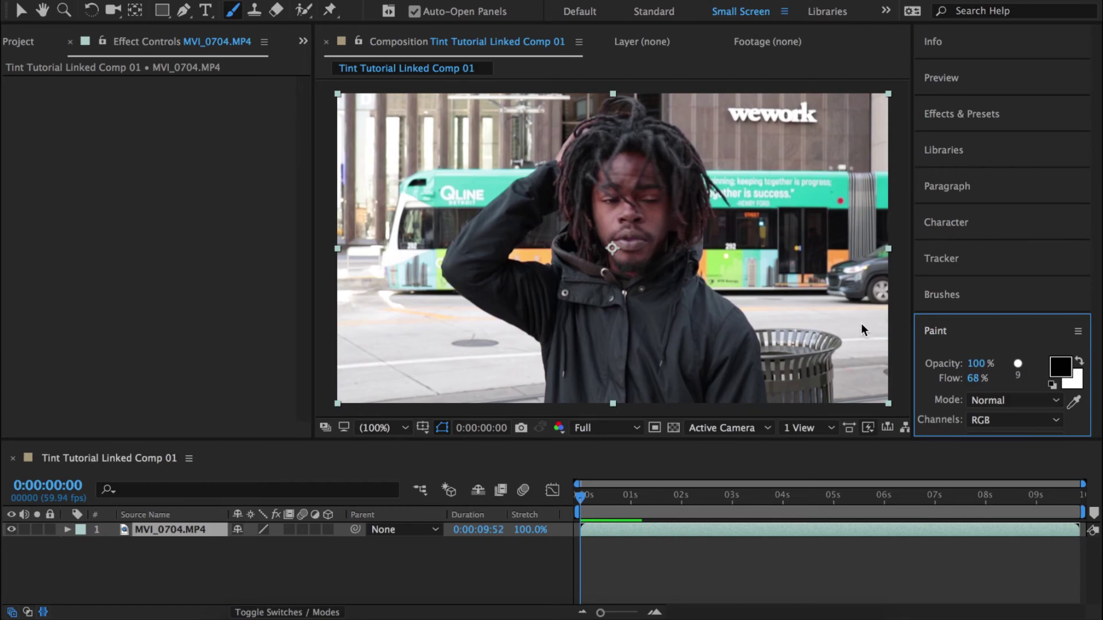
Open the MVI_0704.MP4 layer for painting and outline the man's face, chin and both eyes in black.
double_click(625, 233)
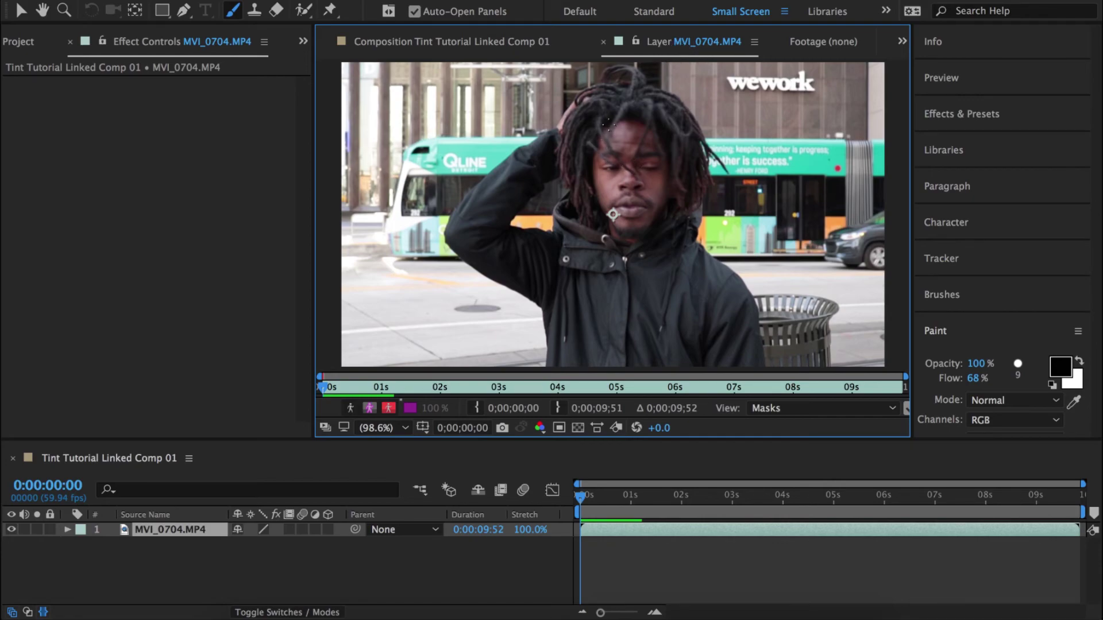
left_click_drag(603, 129, 605, 138)
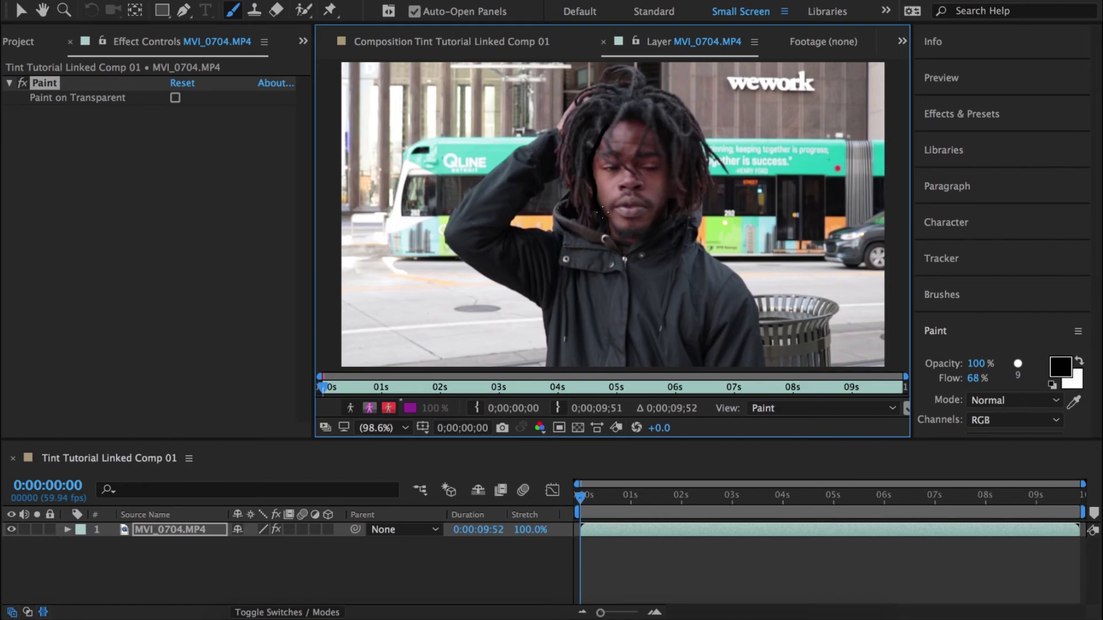
left_click(623, 240)
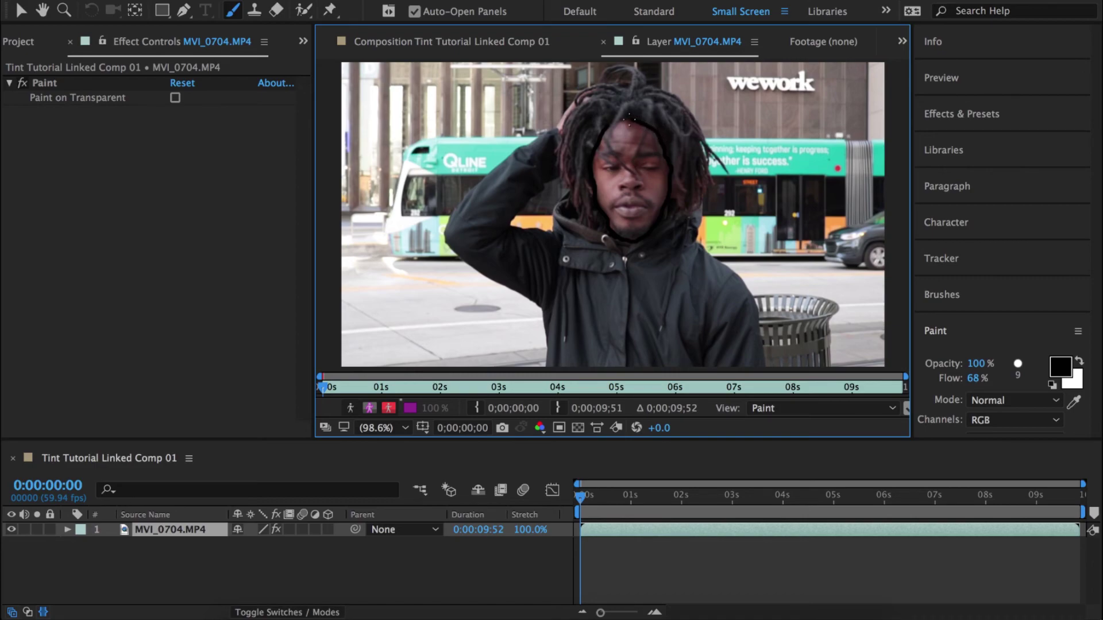
left_click_drag(623, 122, 613, 120)
left_click_drag(619, 227, 651, 220)
left_click_drag(608, 163, 599, 165)
mouse_move(598, 167)
left_mouse_down()
mouse_move(625, 173)
mouse_move(616, 158)
left_mouse_up()
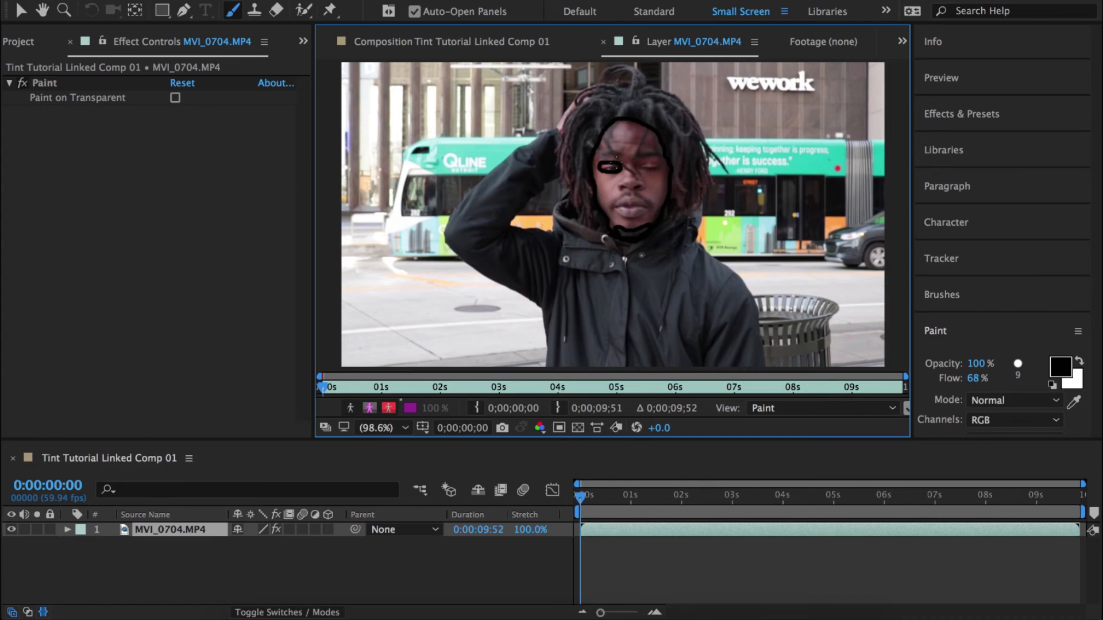
mouse_move(644, 164)
left_mouse_down()
mouse_move(660, 166)
mouse_move(638, 173)
left_mouse_up()
Outline the nose and mouth in black with the Hard Round 5 pixels brush.
left_click(1017, 363)
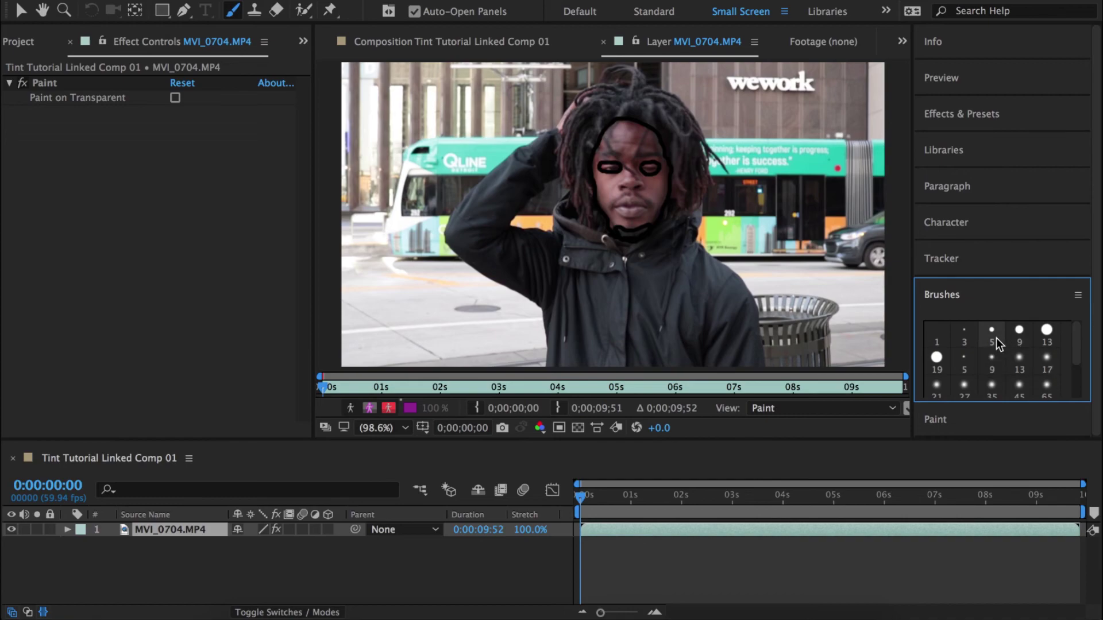
left_click(936, 409)
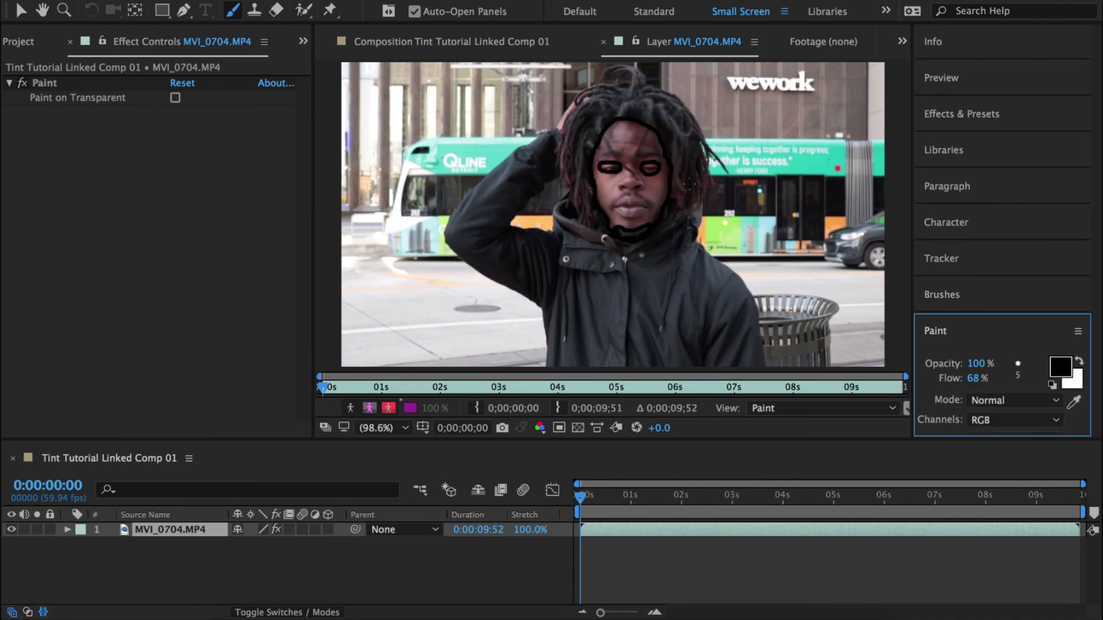
left_click(624, 171)
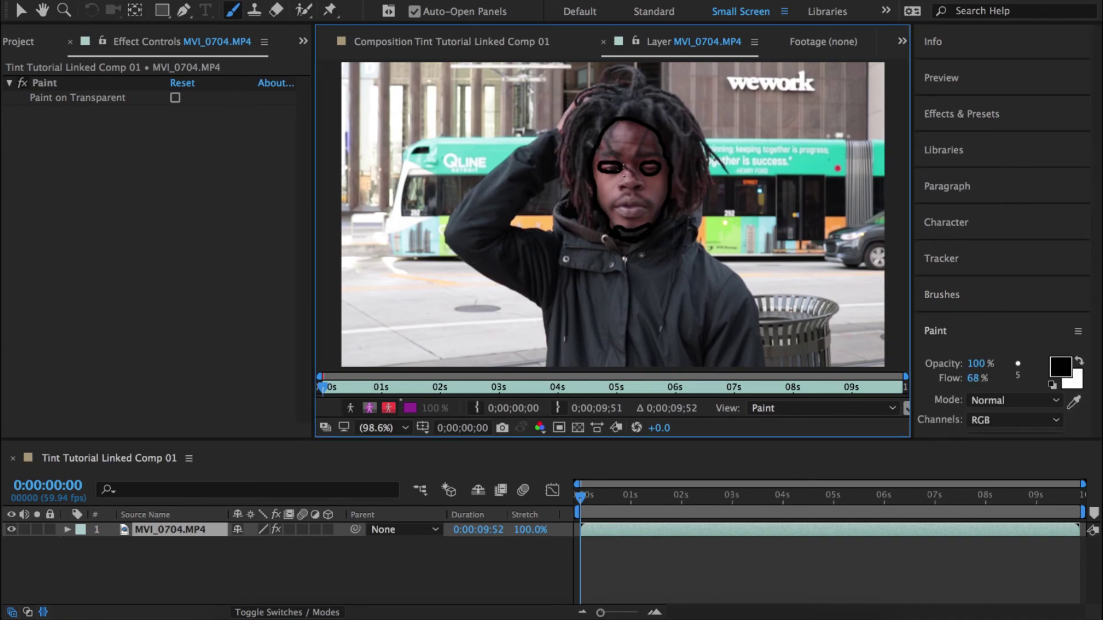
left_click_drag(622, 171, 621, 190)
left_click_drag(644, 184, 632, 167)
left_click_drag(614, 205, 645, 202)
left_click(628, 218)
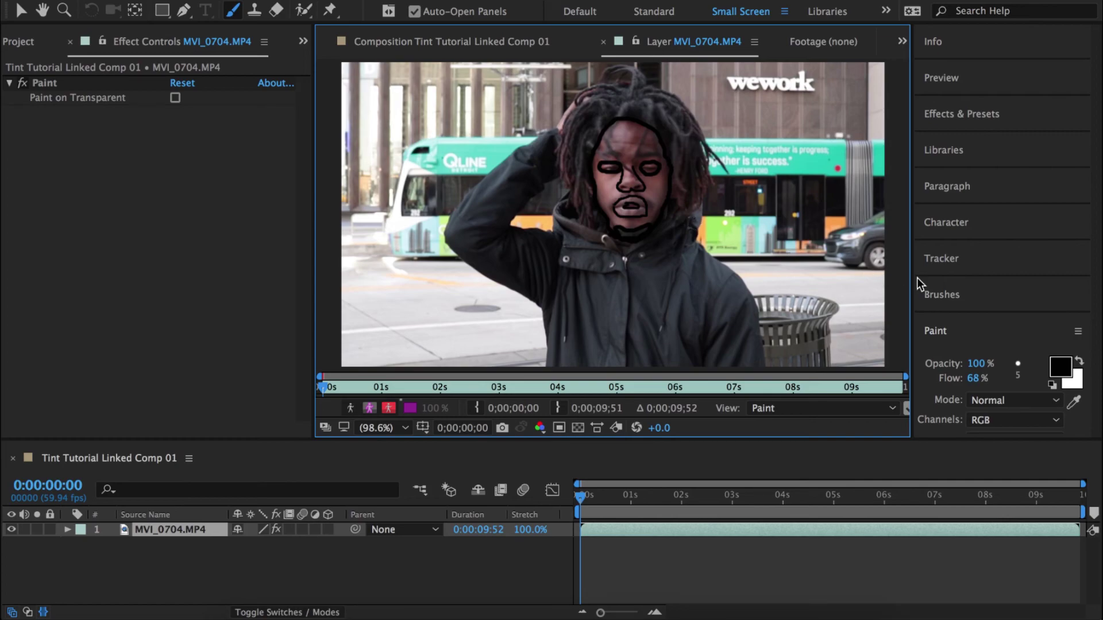
Set the paint foreground colour to bright cyan 03E2FC.
left_click(1059, 374)
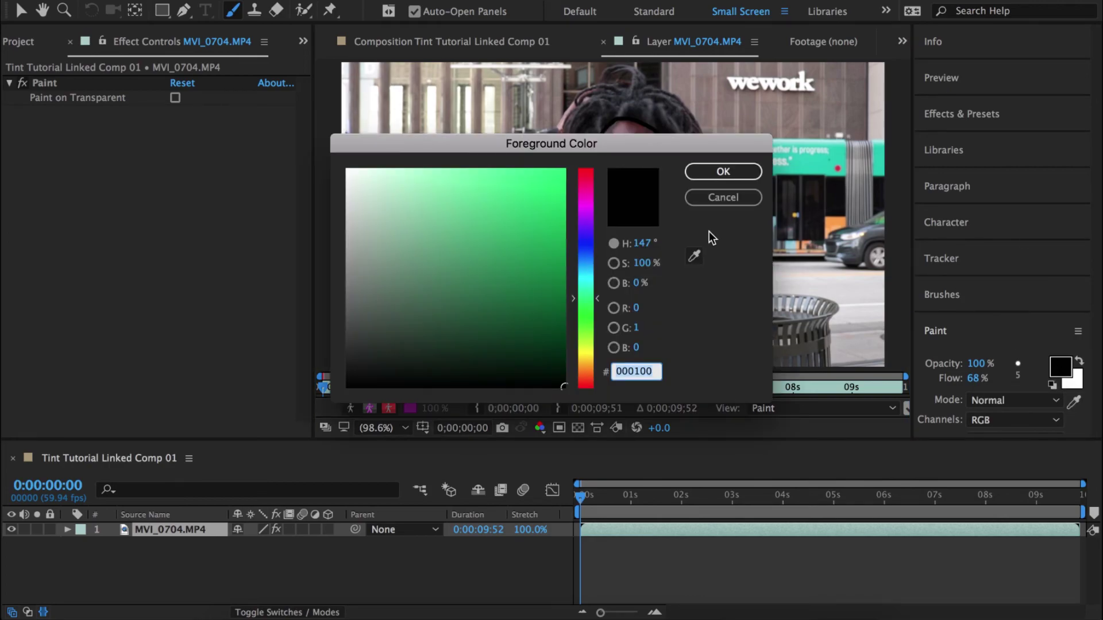
left_click(591, 273)
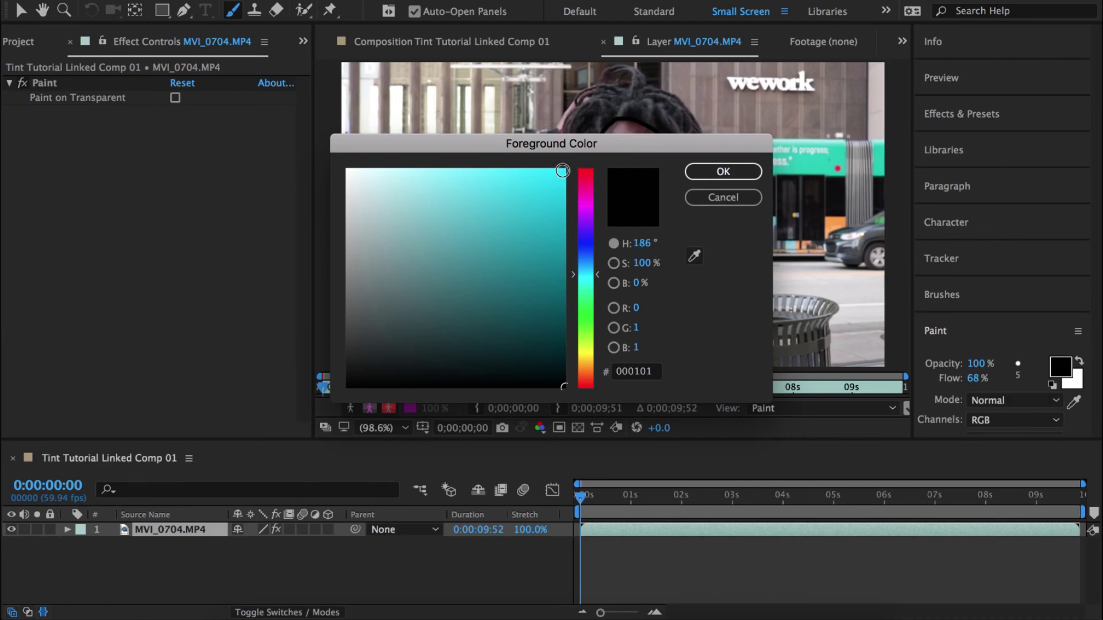
left_click(562, 171)
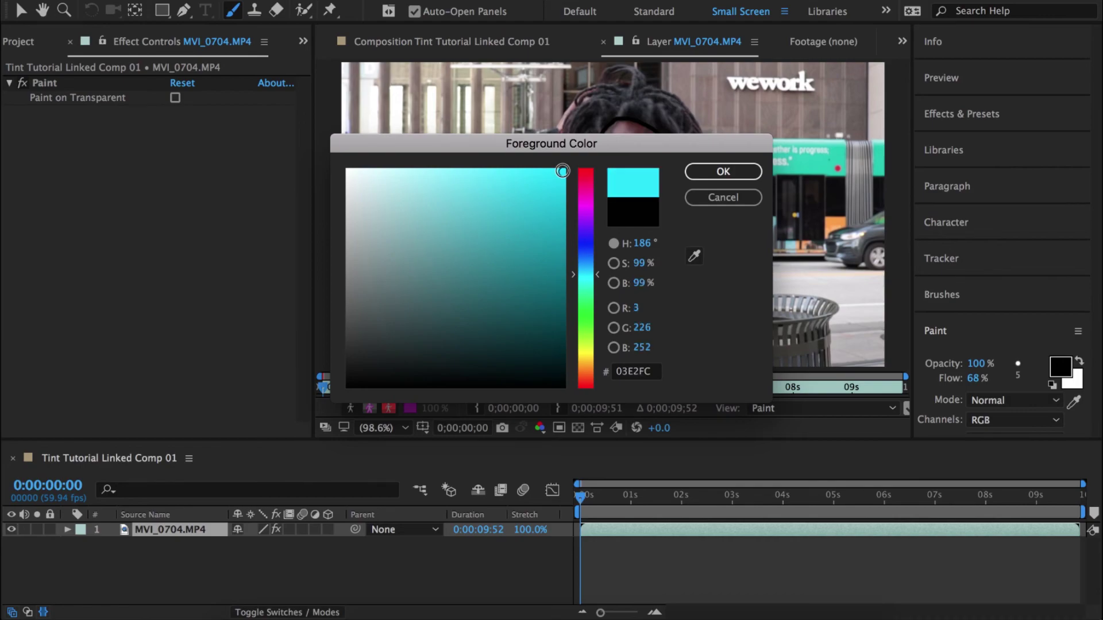
left_click(742, 171)
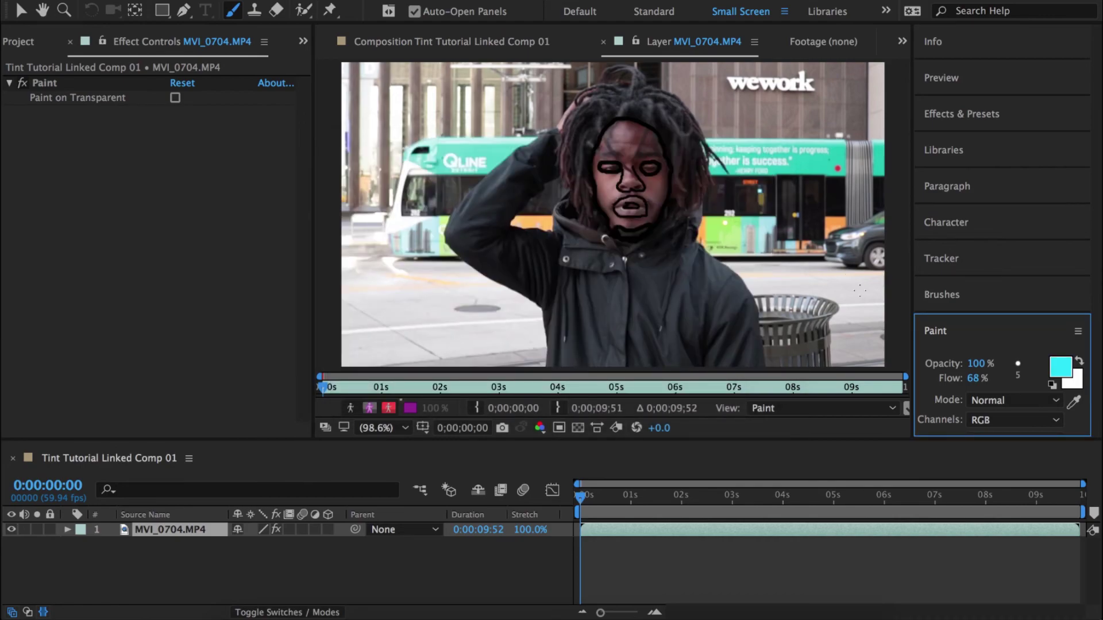
Fill the face with cyan using the hard round 19-pixel brush, leaving the eyes and mouth unpainted.
left_click(1019, 373)
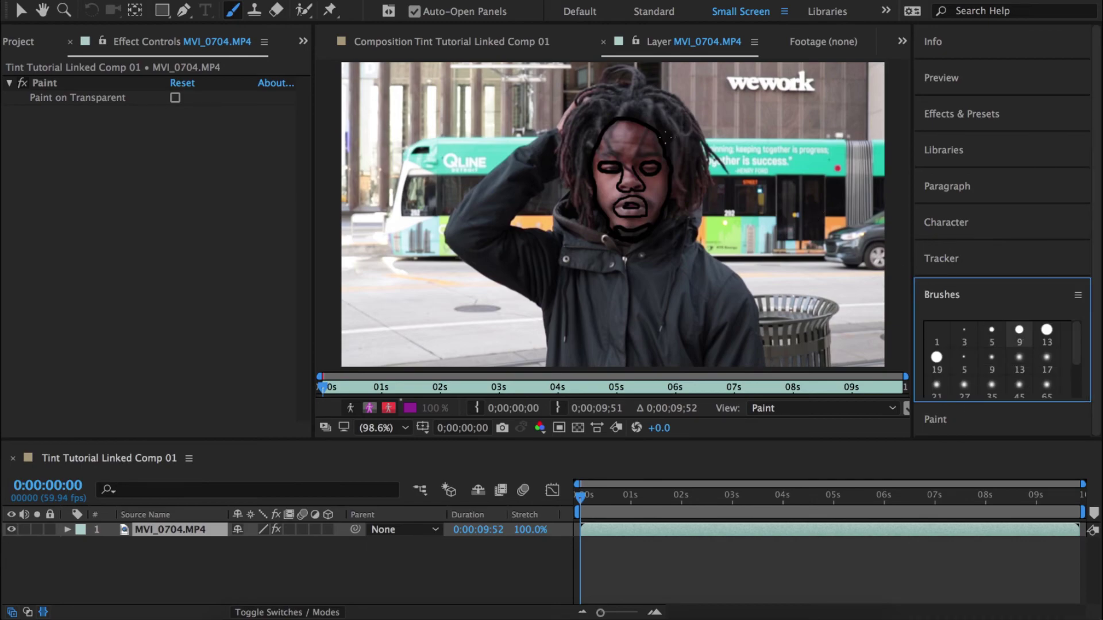
left_click_drag(608, 143, 609, 135)
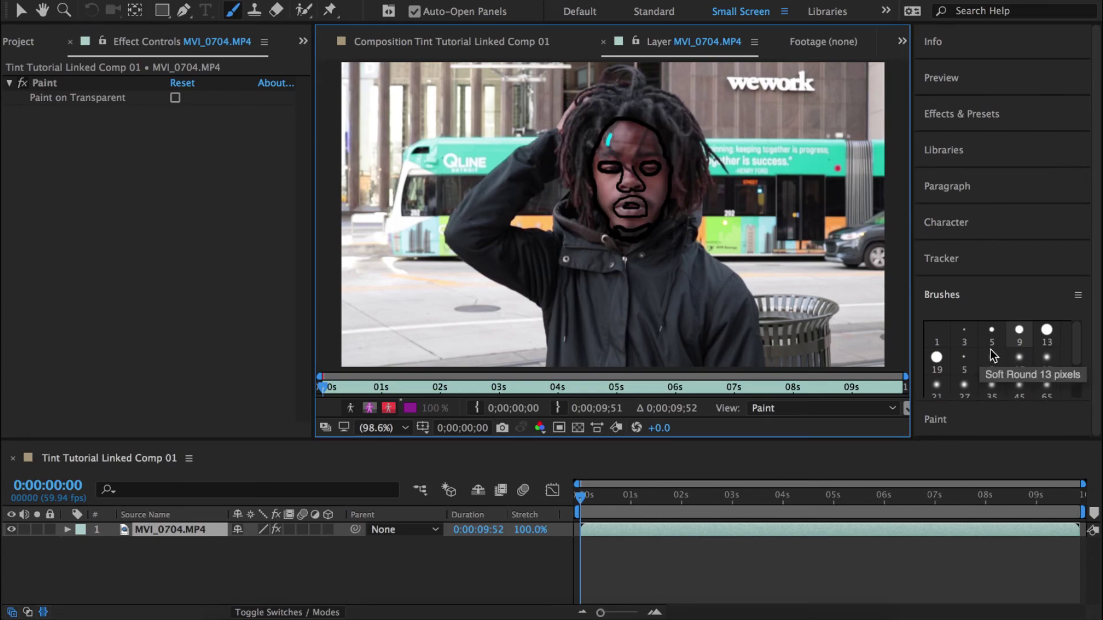
left_click(1043, 334)
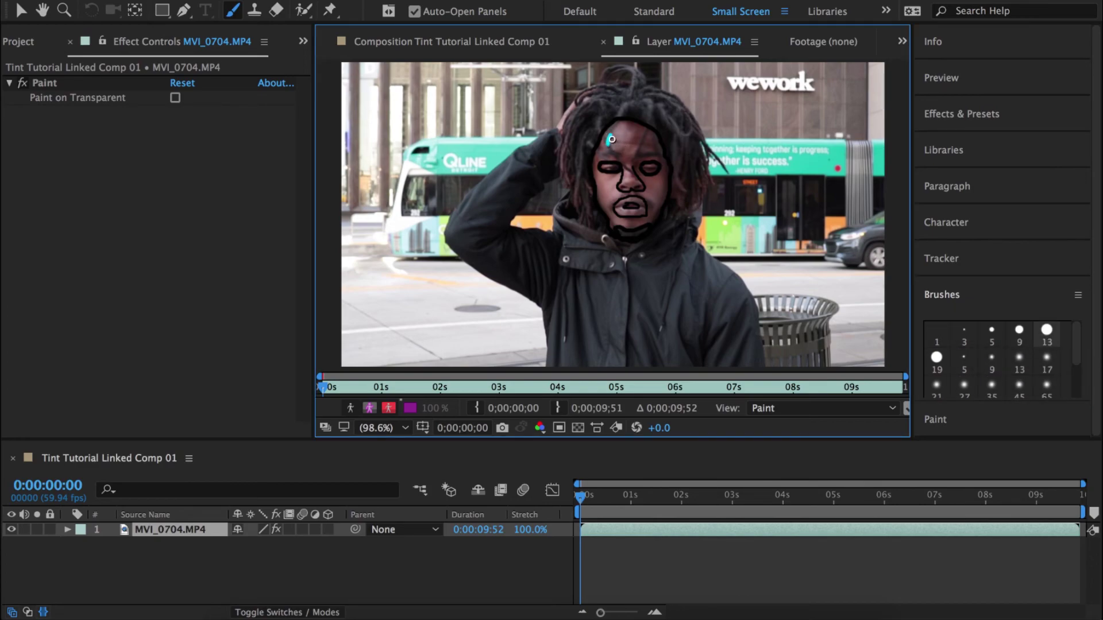
left_click(929, 357)
mouse_move(610, 149)
left_mouse_down()
mouse_move(616, 126)
mouse_move(631, 123)
mouse_move(652, 141)
mouse_move(623, 131)
mouse_move(603, 143)
mouse_move(613, 129)
mouse_move(599, 153)
mouse_move(636, 142)
mouse_move(641, 129)
mouse_move(649, 135)
mouse_move(621, 153)
mouse_move(655, 143)
mouse_move(617, 156)
mouse_move(658, 158)
left_mouse_up()
mouse_move(652, 200)
left_mouse_down()
mouse_move(655, 155)
mouse_move(634, 160)
mouse_move(652, 155)
mouse_move(644, 131)
mouse_move(654, 204)
mouse_move(664, 190)
mouse_move(603, 202)
mouse_move(615, 180)
mouse_move(598, 181)
mouse_move(611, 150)
mouse_move(624, 187)
mouse_move(631, 175)
mouse_move(639, 185)
mouse_move(598, 178)
mouse_move(618, 176)
mouse_move(617, 153)
mouse_move(602, 194)
mouse_move(614, 187)
mouse_move(612, 214)
mouse_move(633, 223)
mouse_move(651, 212)
mouse_move(611, 201)
mouse_move(648, 195)
mouse_move(634, 165)
mouse_move(655, 179)
mouse_move(609, 180)
mouse_move(667, 207)
mouse_move(602, 200)
mouse_move(617, 219)
mouse_move(655, 212)
mouse_move(667, 187)
mouse_move(646, 130)
mouse_move(620, 123)
mouse_move(593, 170)
left_mouse_up()
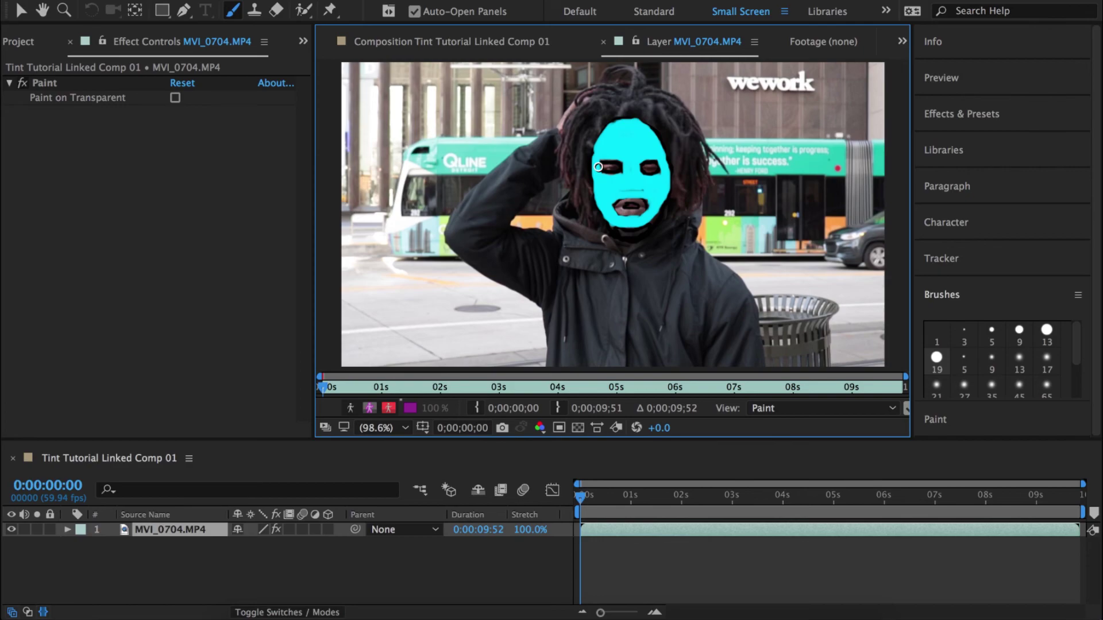
left_click_drag(593, 155, 597, 146)
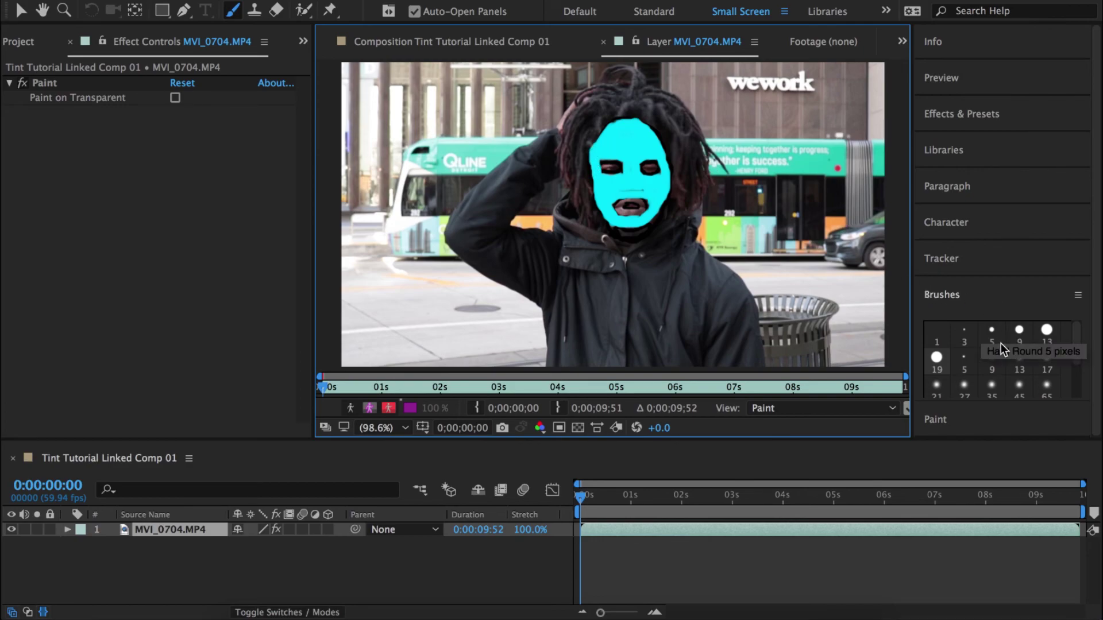
Swap the foreground and background colours and paint both eyes solid white.
left_click(1002, 420)
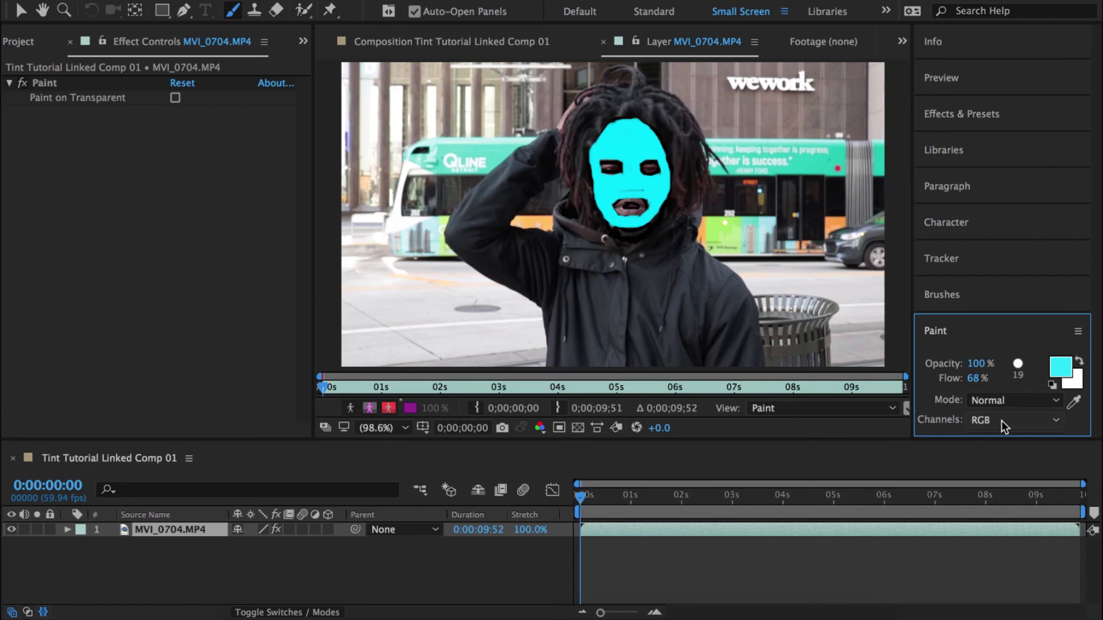
left_click(1079, 362)
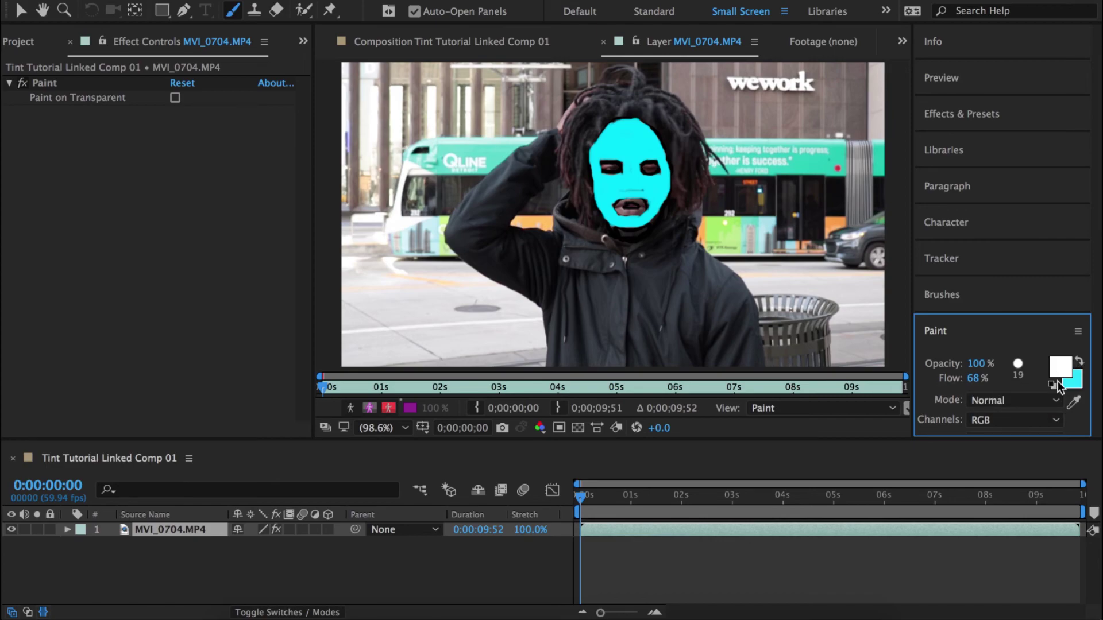
left_click(610, 168)
mouse_move(610, 168)
left_mouse_down()
mouse_move(618, 161)
mouse_move(603, 161)
mouse_move(618, 162)
mouse_move(603, 172)
mouse_move(613, 176)
left_mouse_up()
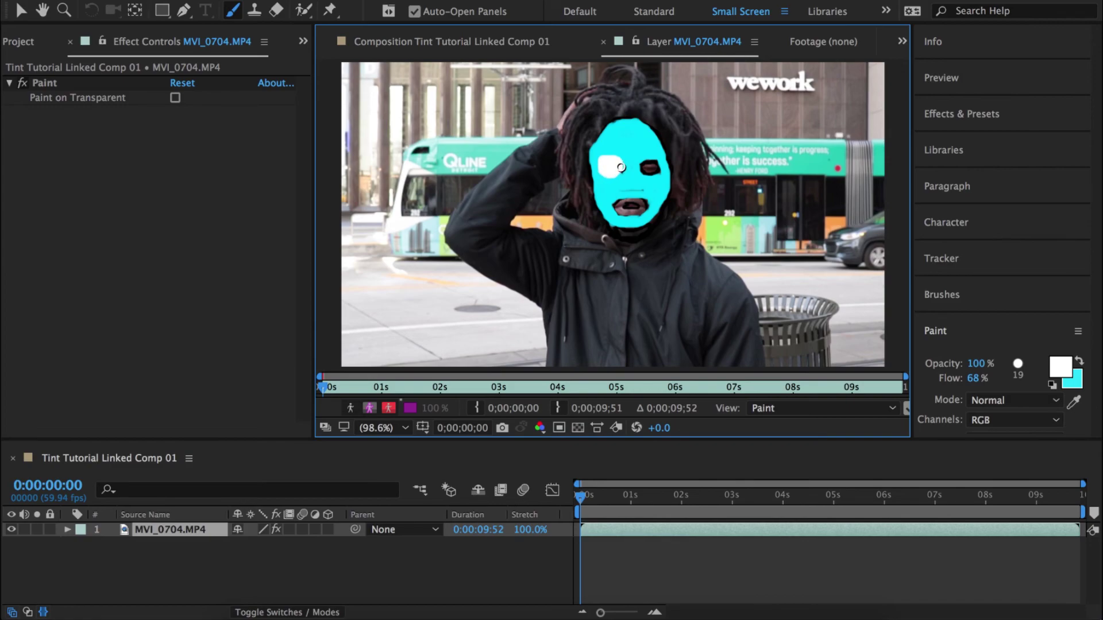
left_click_drag(613, 173, 618, 172)
mouse_move(645, 172)
left_mouse_down()
mouse_move(650, 162)
mouse_move(653, 177)
mouse_move(653, 164)
left_mouse_up()
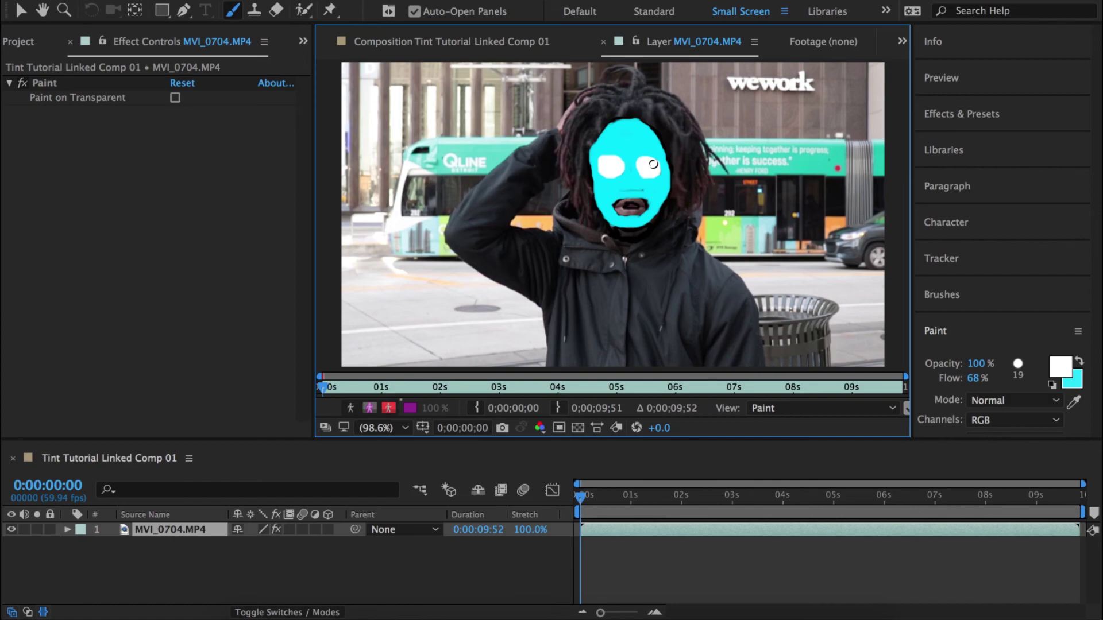
Set the paint foreground colour to red F30404 and paint the lips with the hard round 9-pixel brush.
left_click(1065, 368)
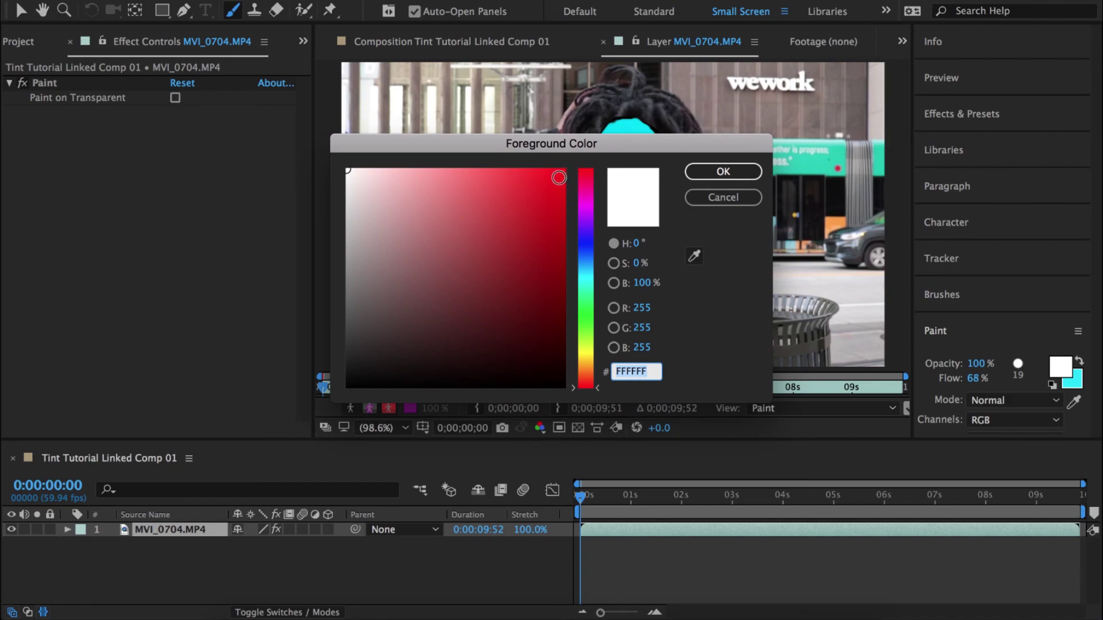
left_click(562, 178)
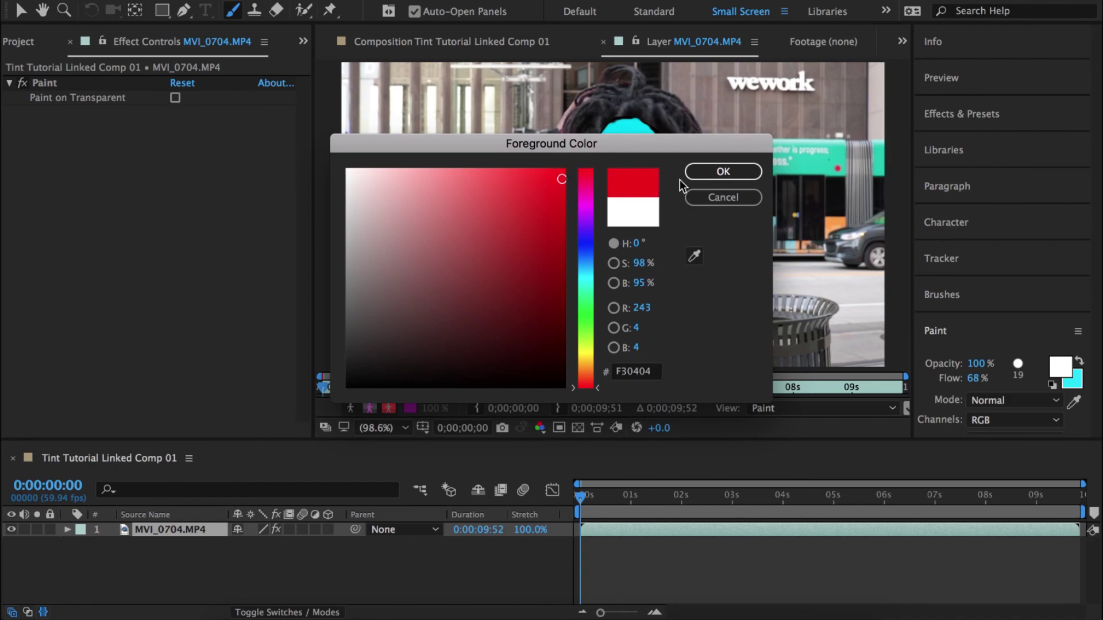
left_click(716, 172)
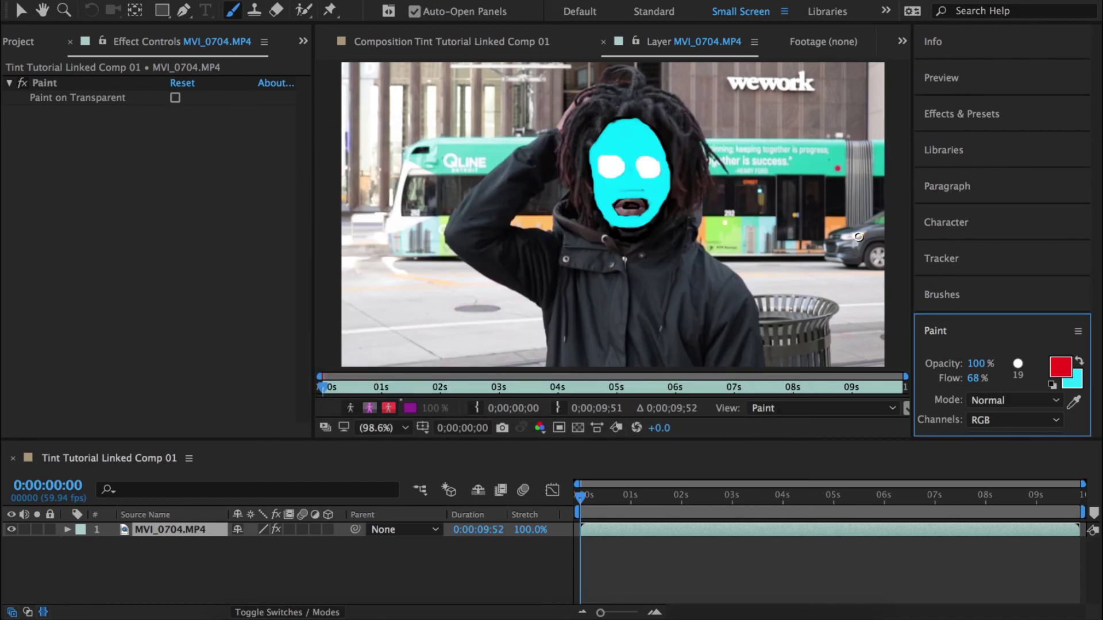
left_click(1017, 367)
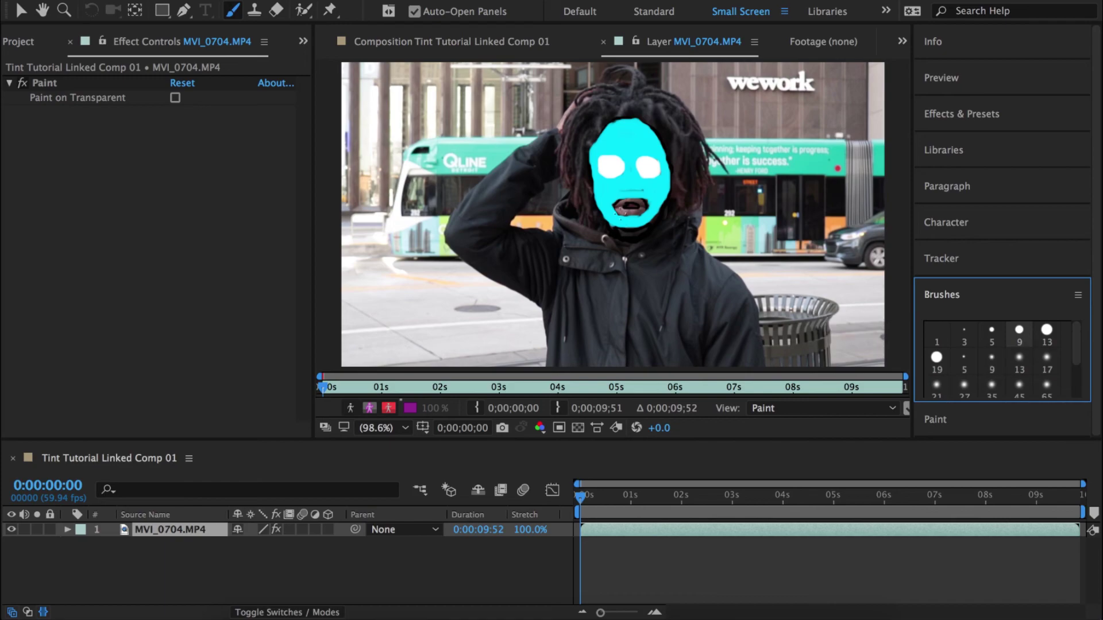
left_click(618, 209)
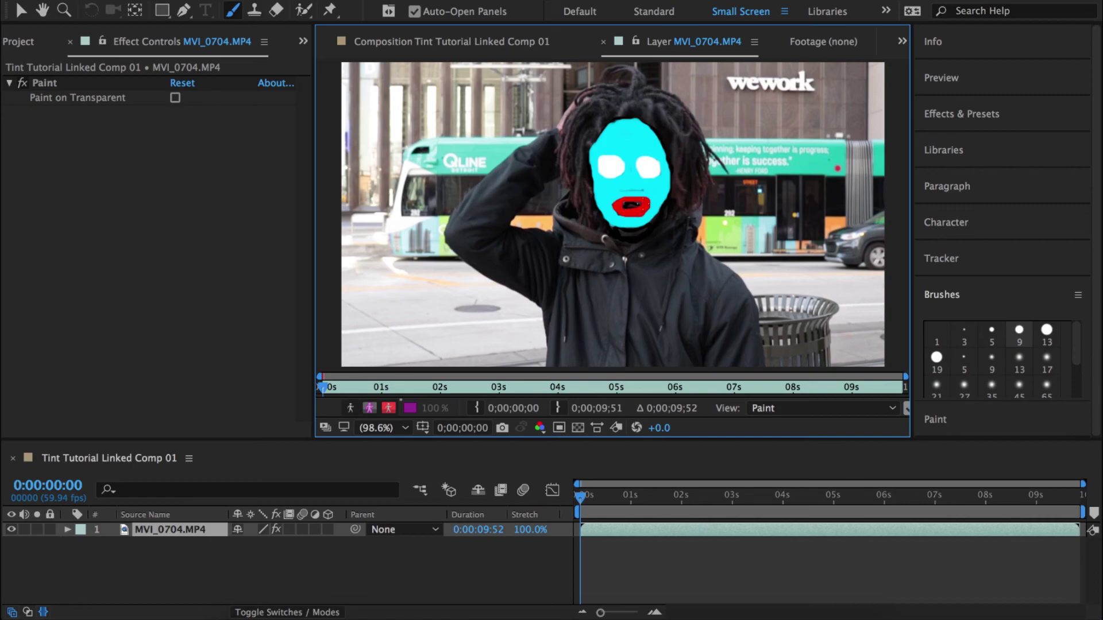
Set the paint foreground colour to dark red and fill the mouth opening between the lips.
left_click(1001, 420)
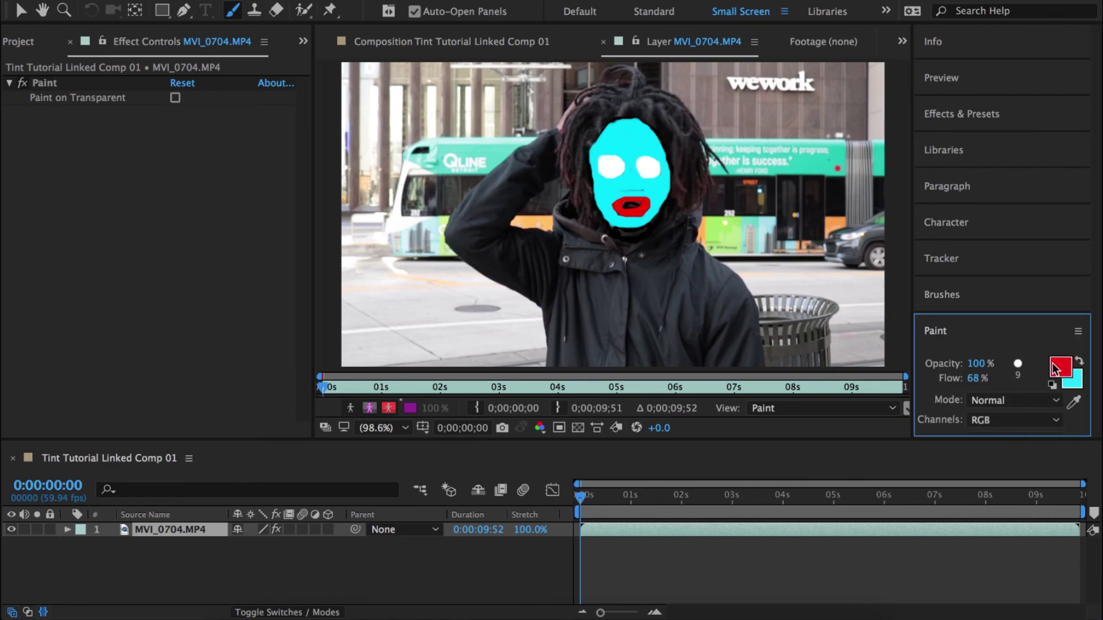
left_click(1067, 372)
left_click_drag(572, 223, 563, 286)
left_click(722, 171)
left_click(612, 230)
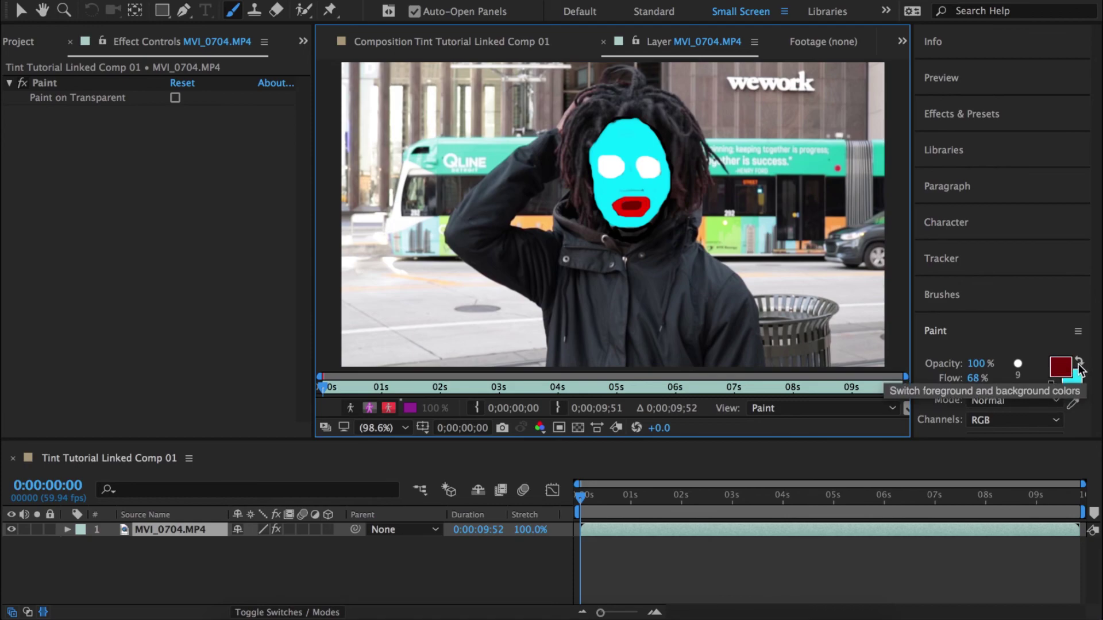
Reset the paint colours to black and white and outline both eyes in black with the 9-pixel brush.
left_click(1060, 366)
left_click(746, 197)
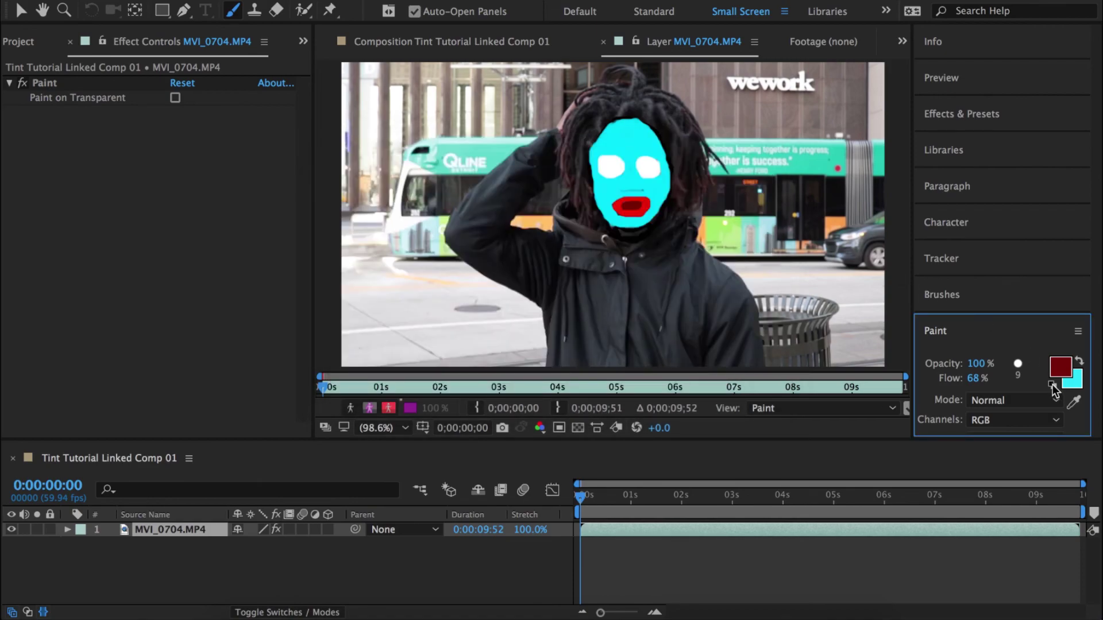
left_click(1052, 385)
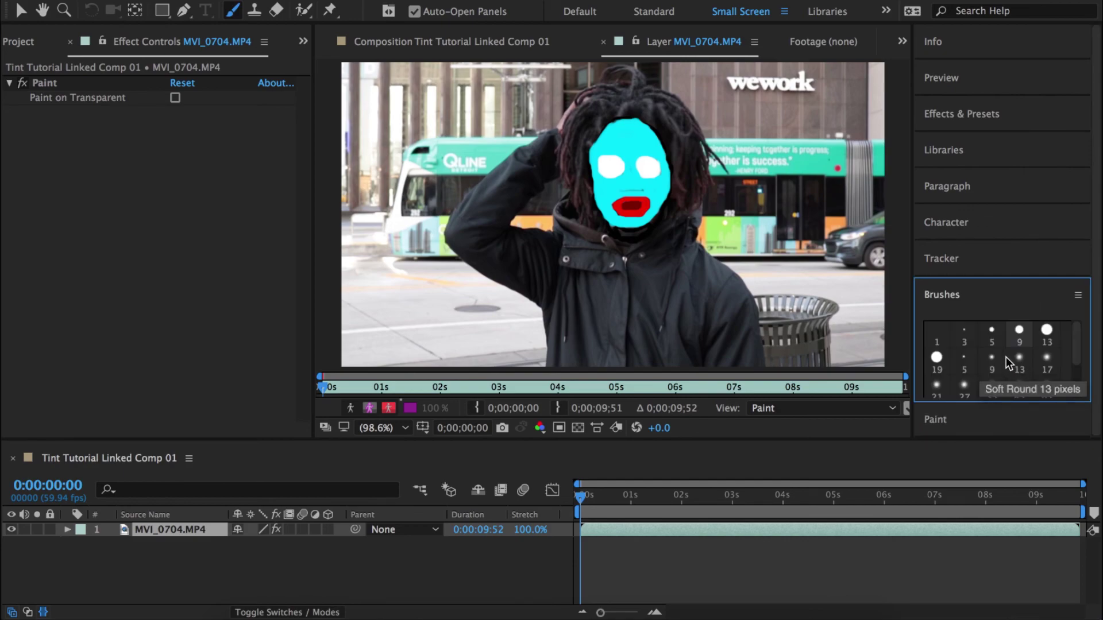
left_click(1018, 417)
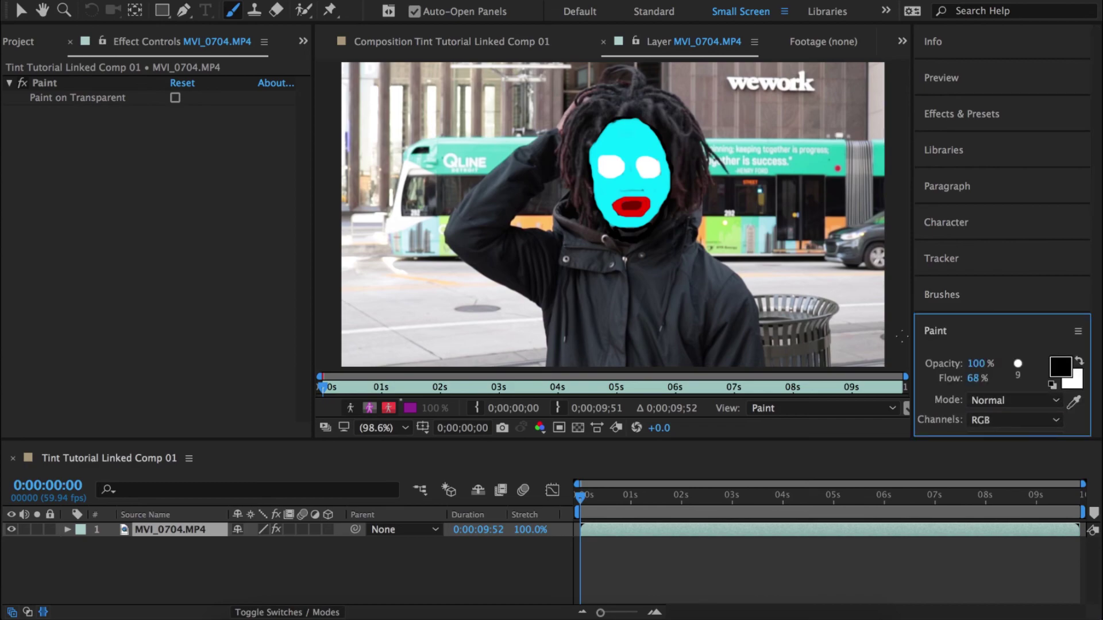
left_click(599, 169)
mouse_move(599, 165)
left_mouse_down()
mouse_move(599, 152)
mouse_move(619, 155)
mouse_move(616, 179)
mouse_move(592, 169)
mouse_move(634, 171)
mouse_move(649, 153)
mouse_move(660, 164)
mouse_move(660, 178)
mouse_move(633, 175)
left_mouse_up()
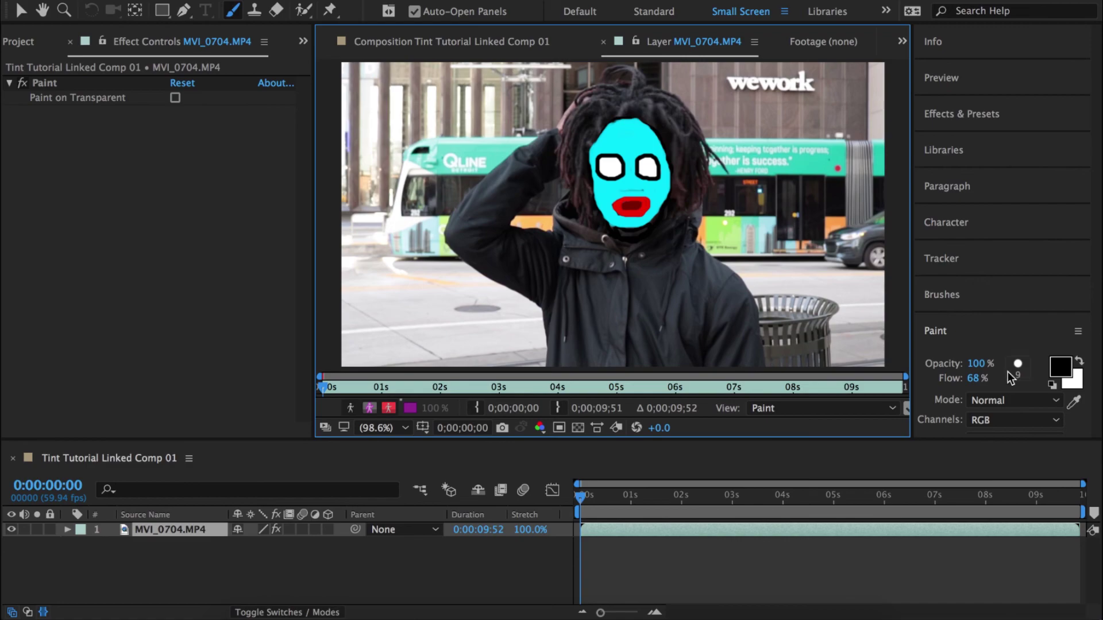
Draw the nose outline in black with the hard round 5-pixel brush.
left_click(1011, 371)
left_click(988, 343)
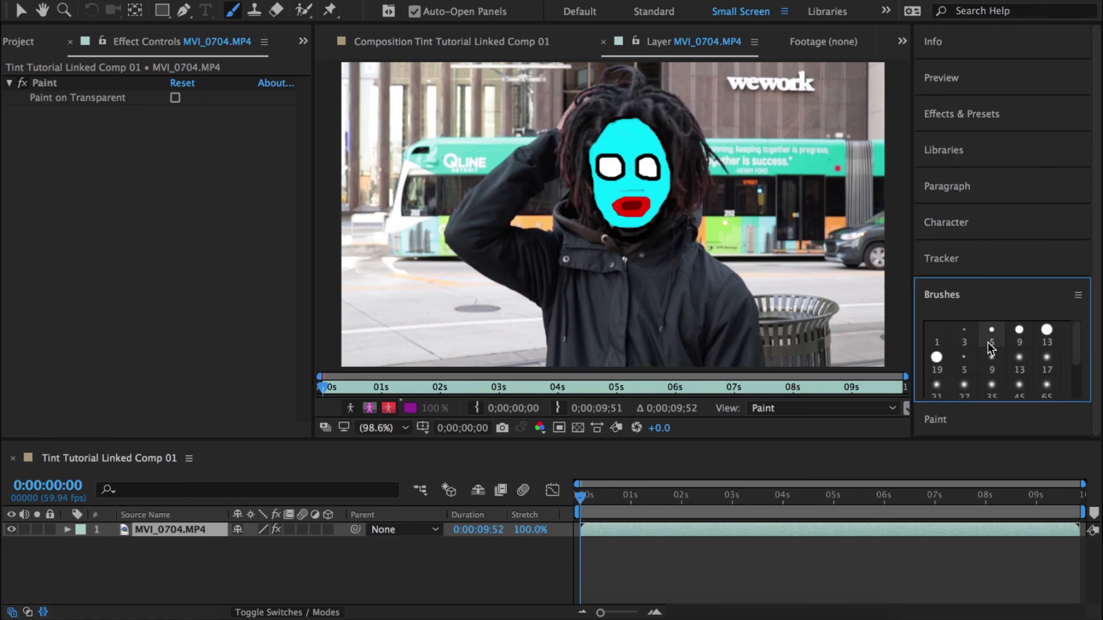
left_click(989, 416)
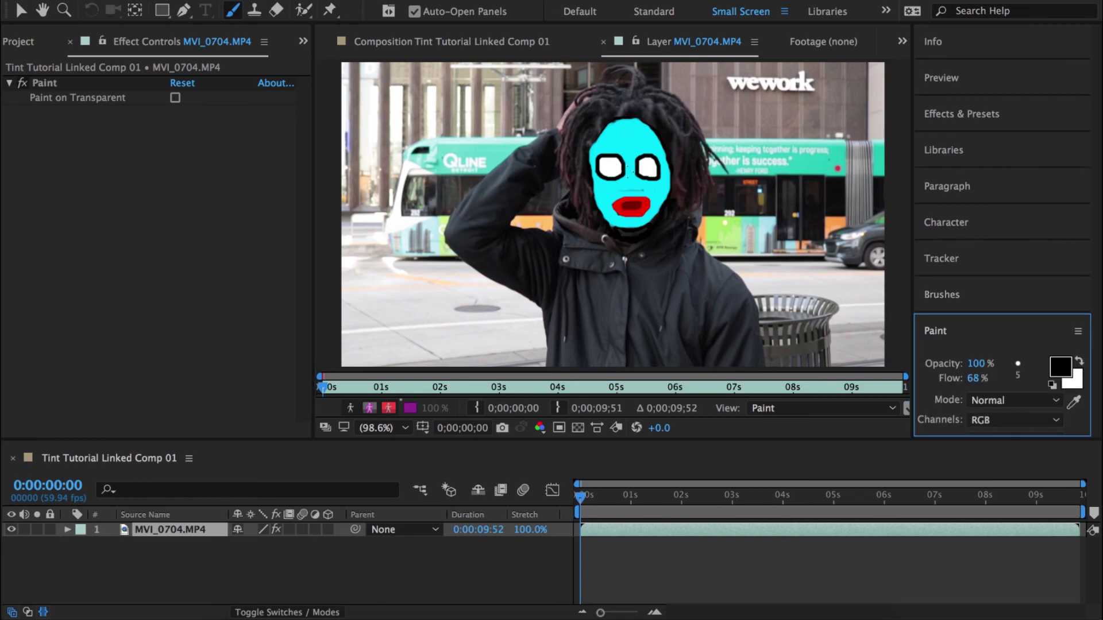
left_click(627, 171)
mouse_move(626, 172)
left_mouse_down()
mouse_move(620, 185)
mouse_move(637, 188)
mouse_move(626, 180)
left_mouse_up()
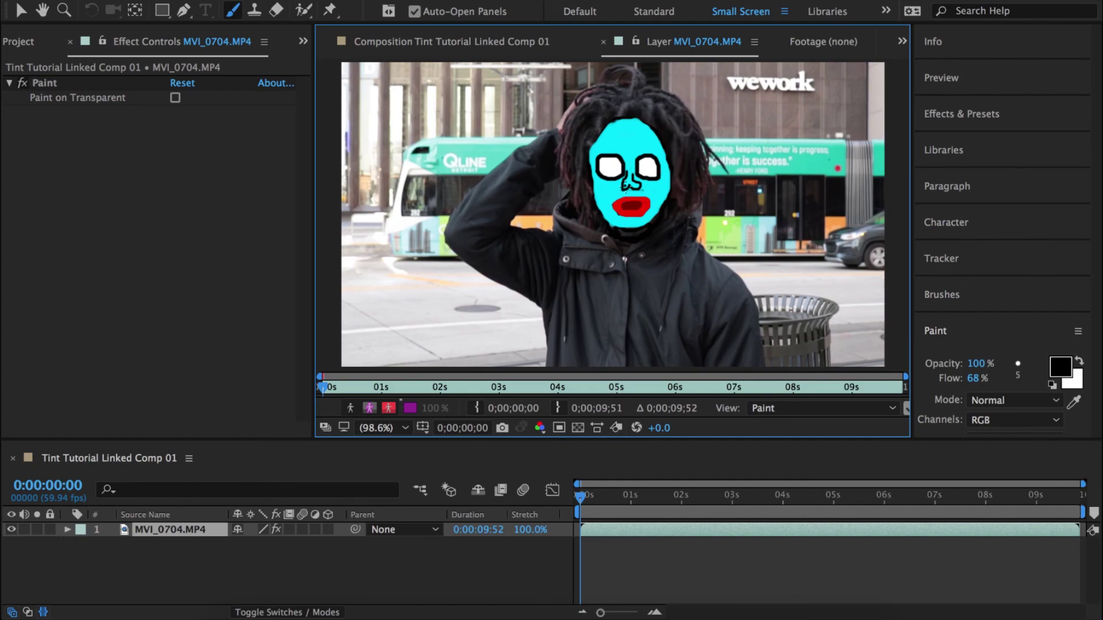
left_click_drag(626, 186, 640, 187)
mouse_move(632, 187)
left_mouse_down()
mouse_move(647, 213)
mouse_move(660, 196)
mouse_move(694, 205)
mouse_move(884, 286)
left_mouse_up()
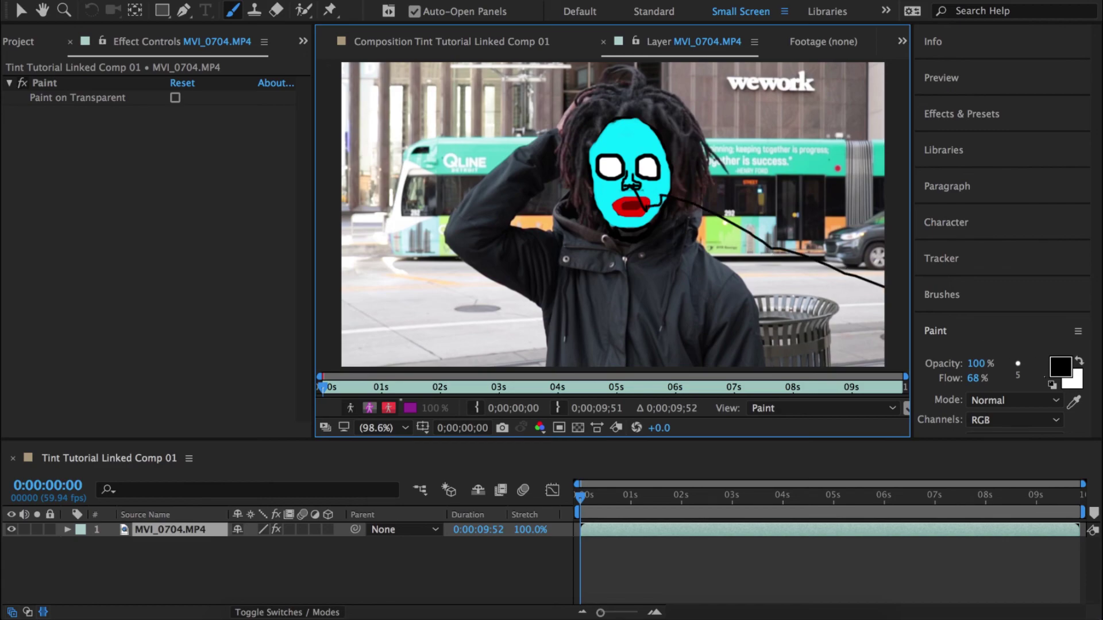
left_click_drag(666, 201, 885, 290)
left_click_drag(885, 333, 691, 215)
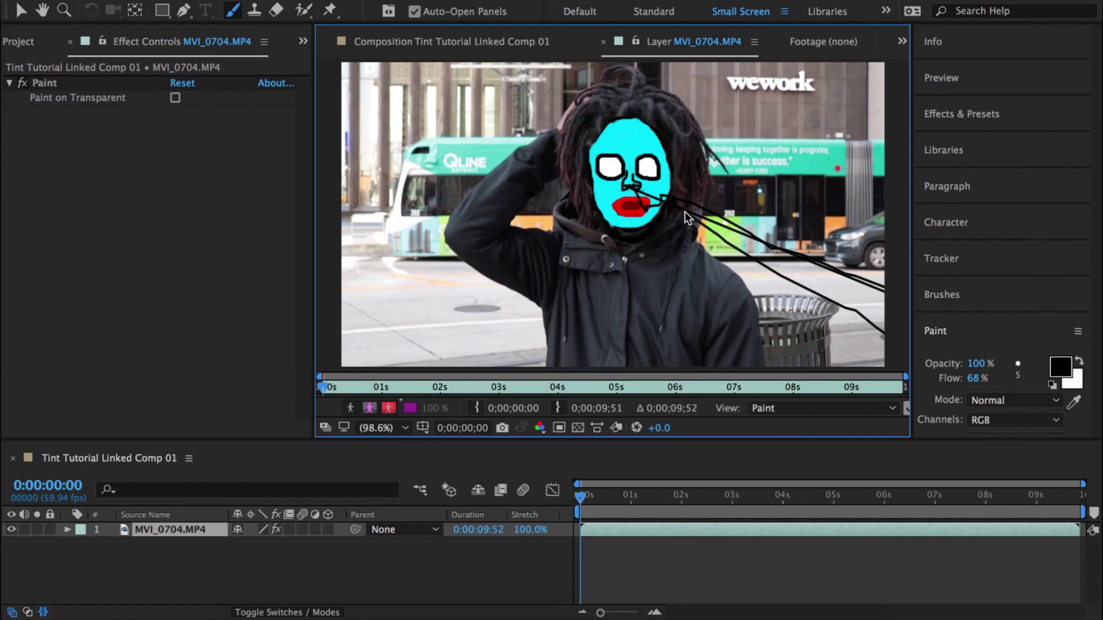
mouse_move(666, 210)
left_mouse_down()
mouse_move(640, 178)
mouse_move(662, 214)
left_mouse_up()
left_click_drag(781, 273, 884, 276)
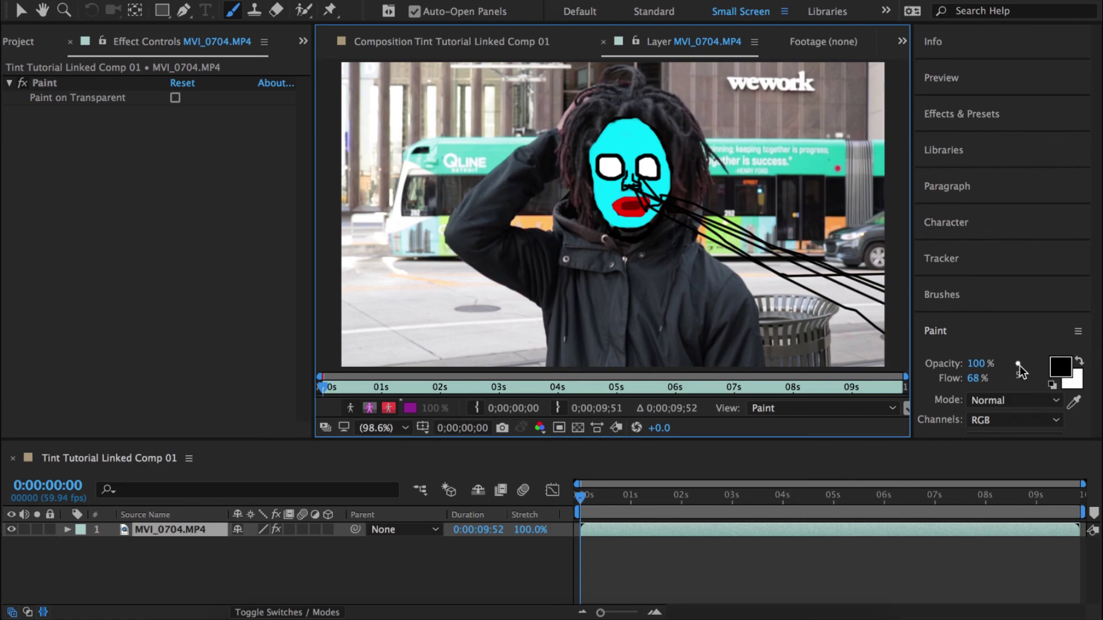
left_click_drag(856, 291, 726, 227)
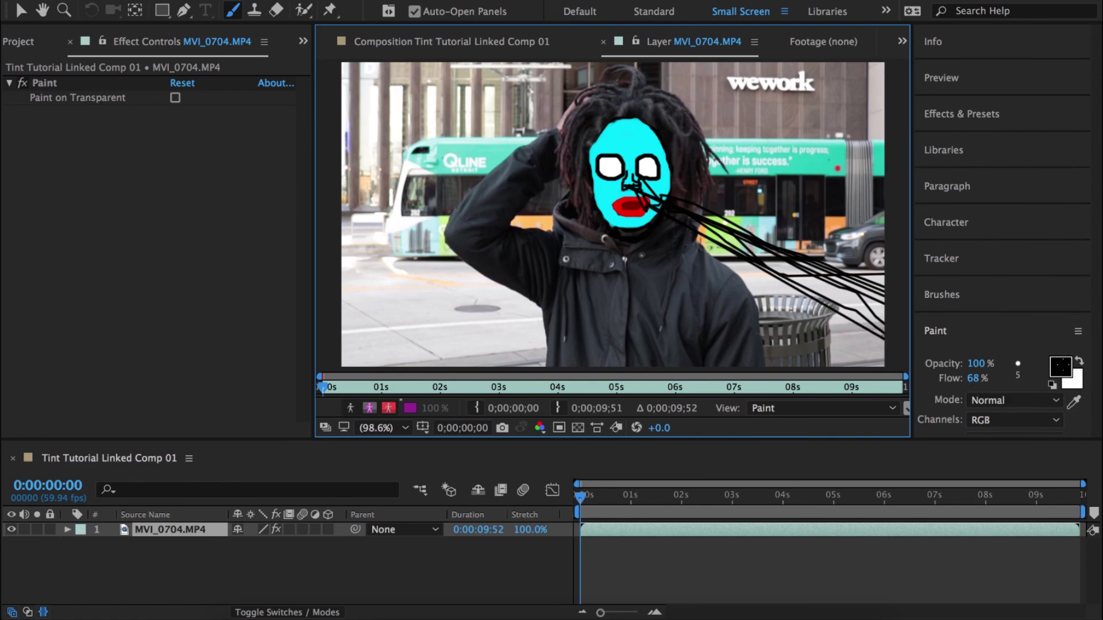
left_click(1080, 366)
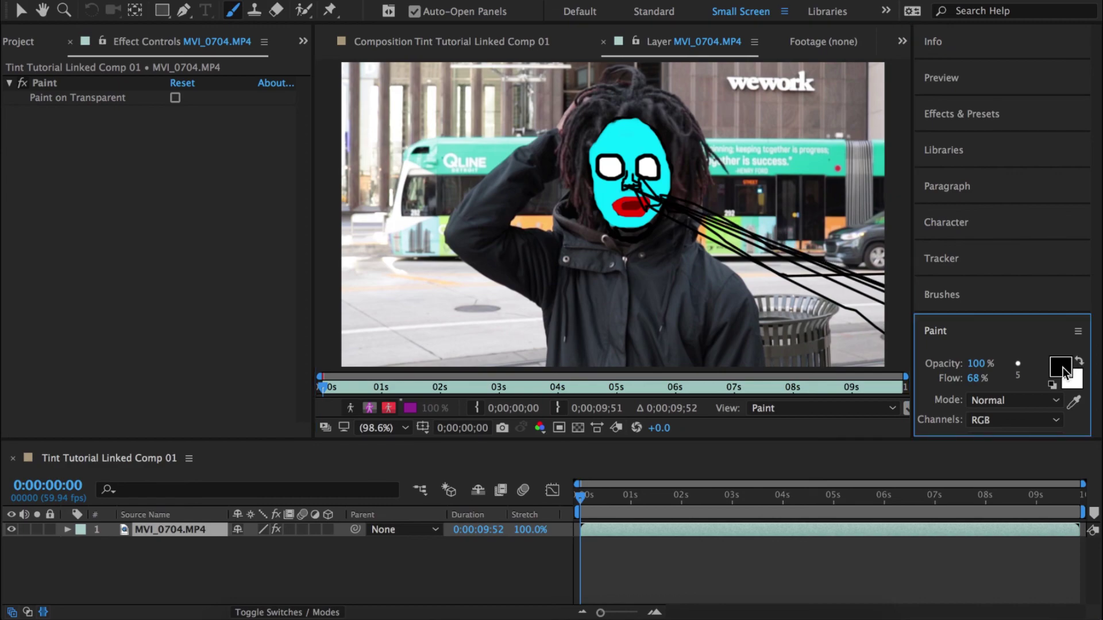
left_click(1080, 363)
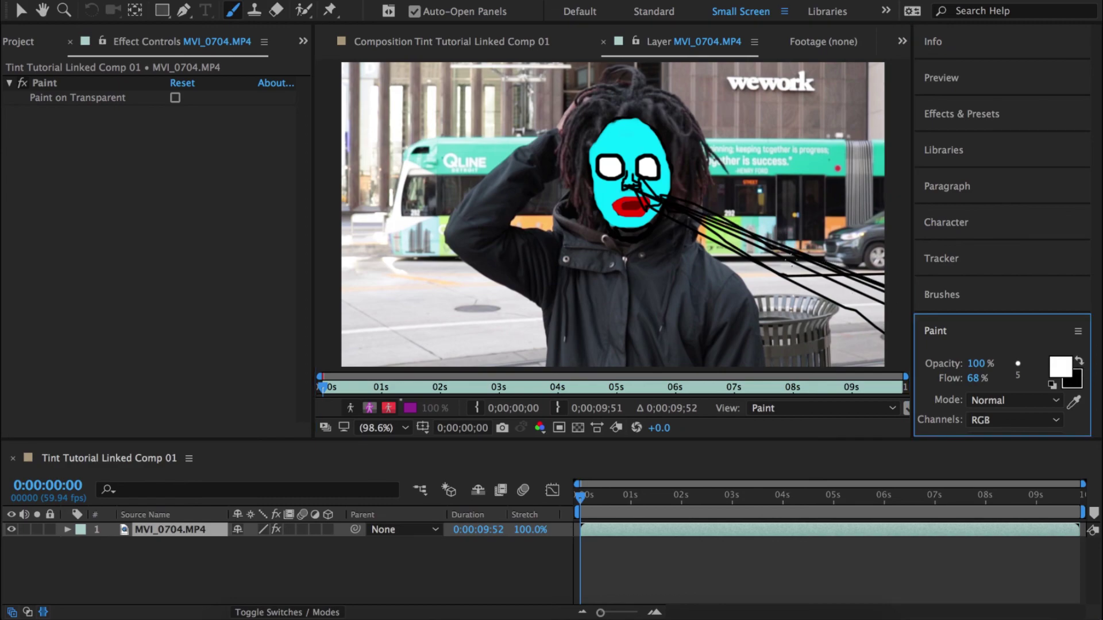
Undo the stray black strokes running from the face across the frame and make black the foreground colour again.
key("ctrl+z")
key("ctrl+z")
key("ctrl+z")
key("ctrl+z")
key("ctrl+z")
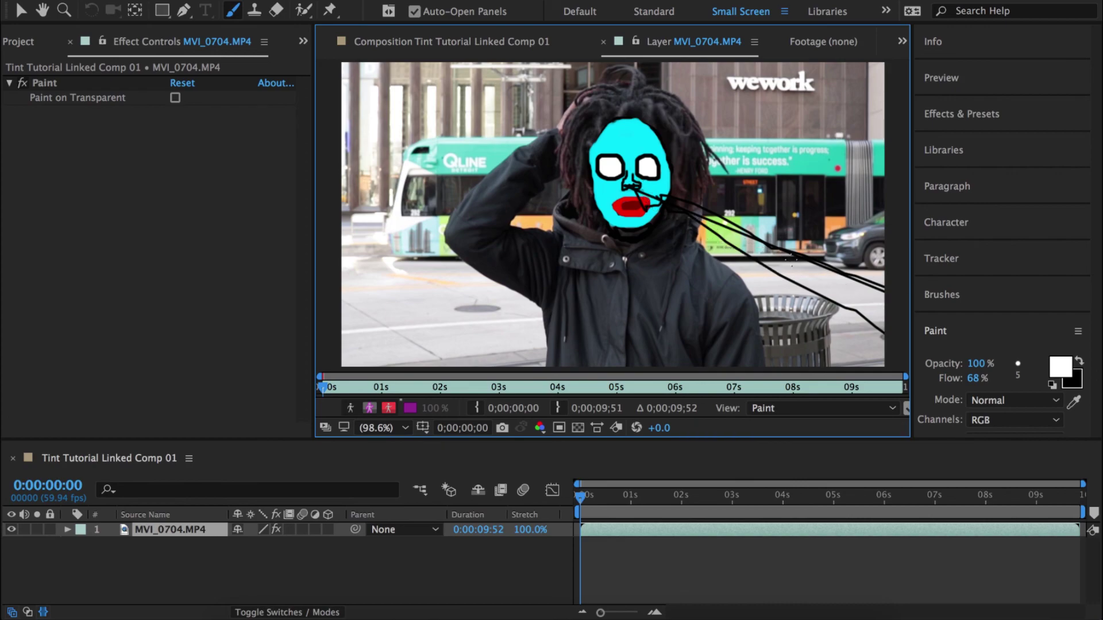
key("ctrl+z")
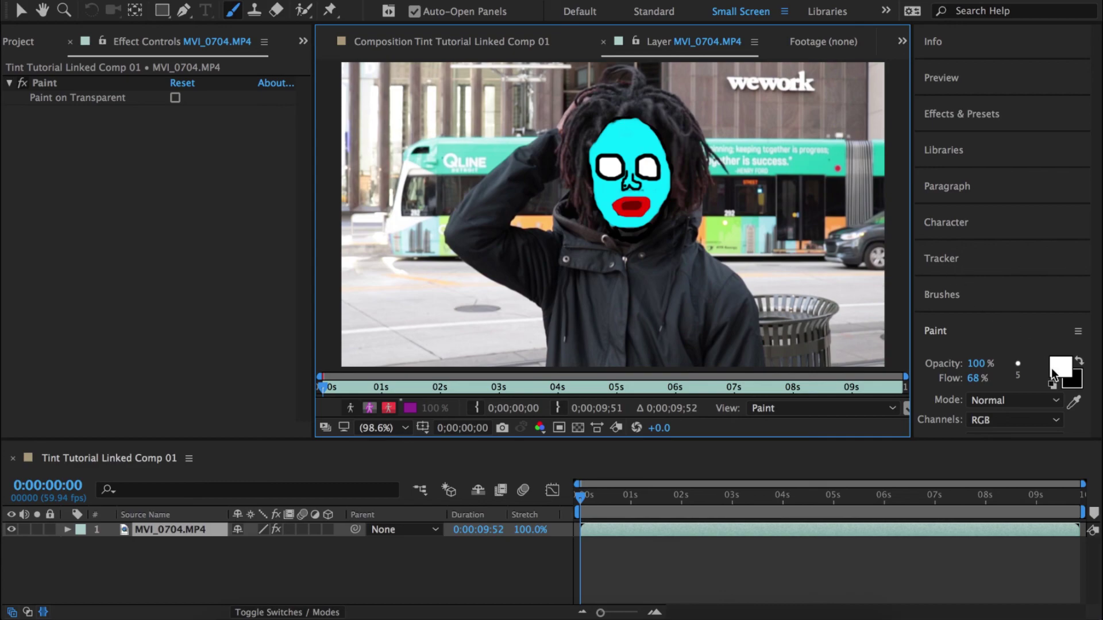
left_click(1080, 363)
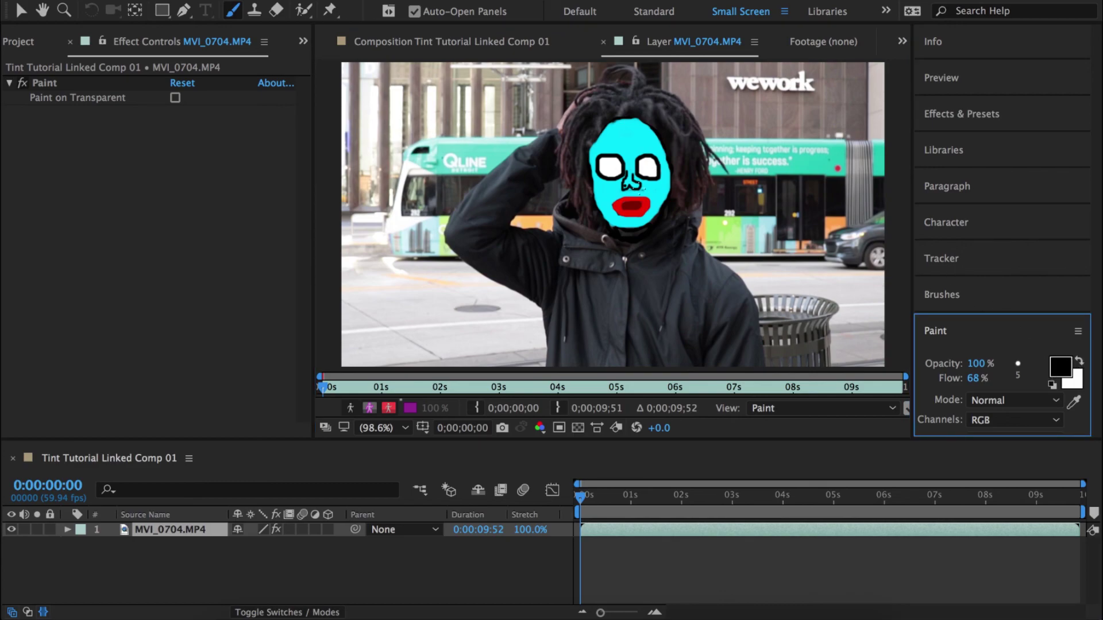
left_click(630, 190)
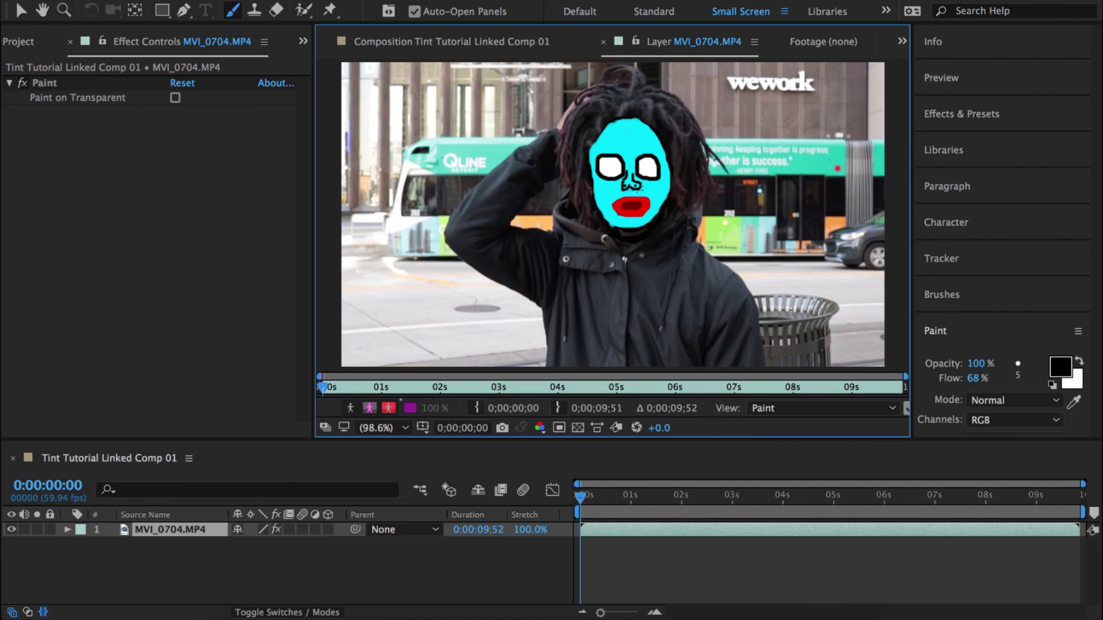
mouse_move(634, 190)
left_mouse_down()
mouse_move(635, 201)
mouse_move(649, 193)
mouse_move(843, 305)
mouse_move(885, 310)
left_mouse_up()
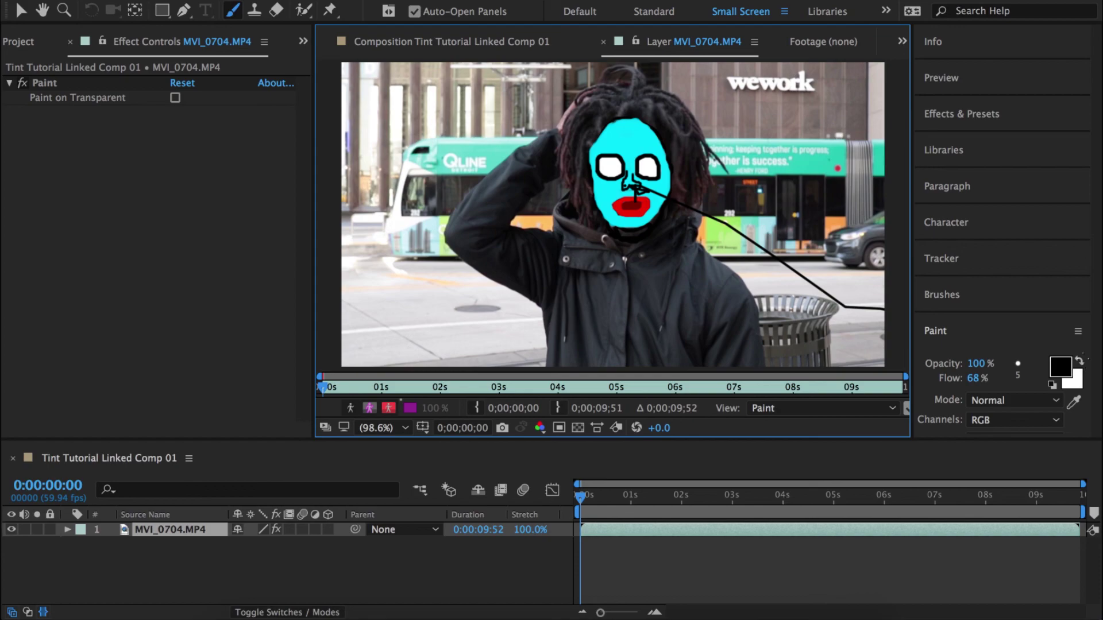
left_click(1080, 362)
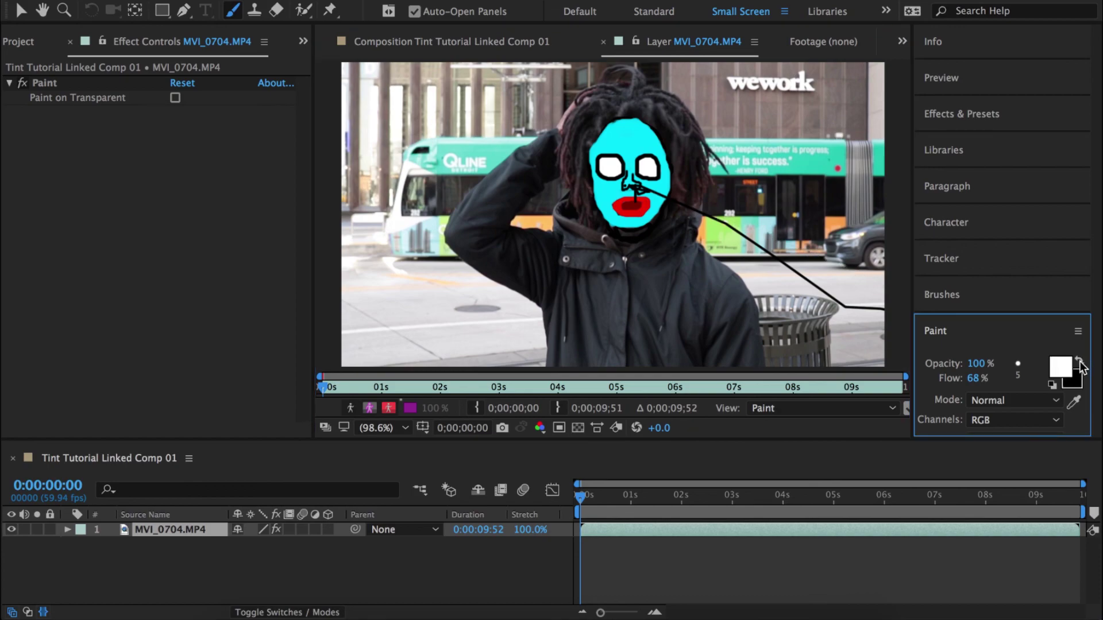
key("ctrl+z")
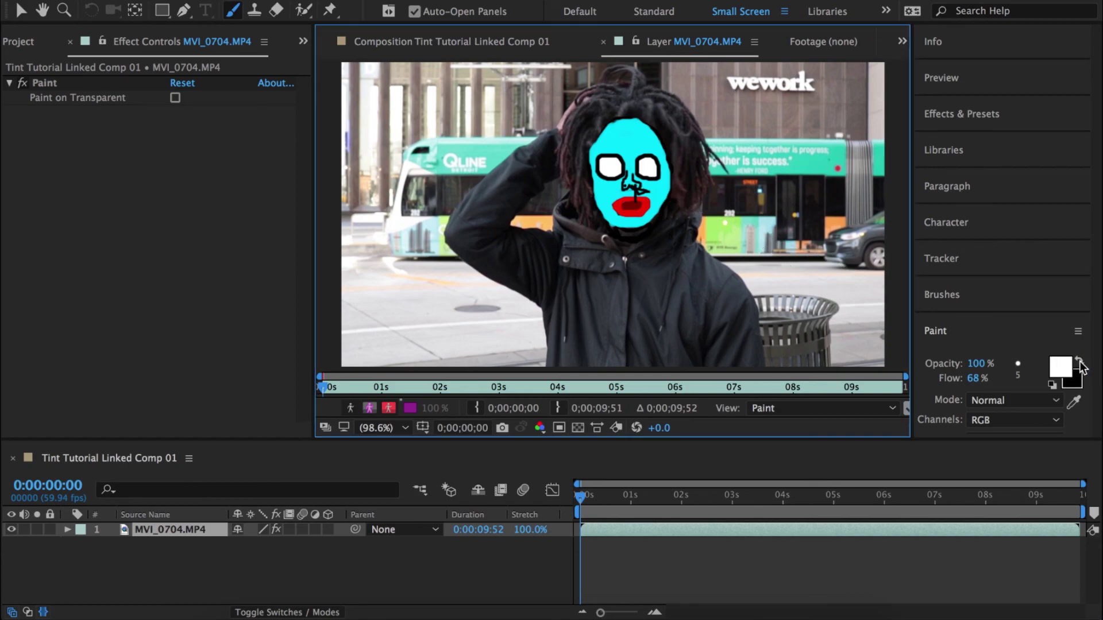
key("ctrl+z")
key("ctrl+z")
left_click(1079, 362)
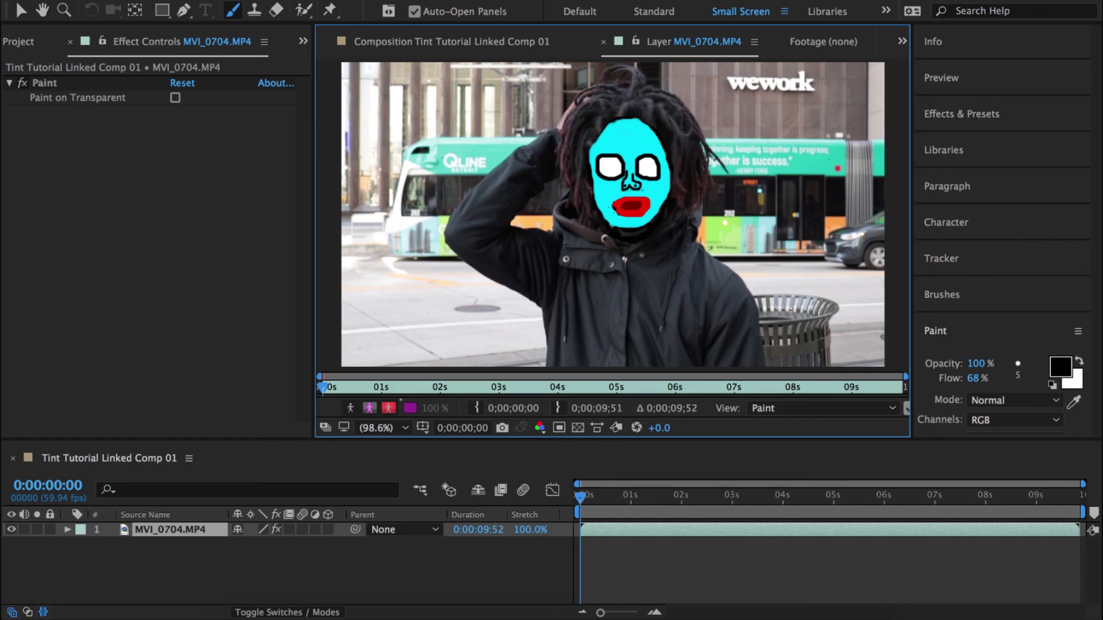
Outline the lips and the mouth opening in black with the hard round 5-pixel brush.
left_click(616, 200)
left_click_drag(650, 195, 645, 208)
mouse_move(645, 212)
left_mouse_down()
mouse_move(614, 223)
mouse_move(612, 213)
left_mouse_up()
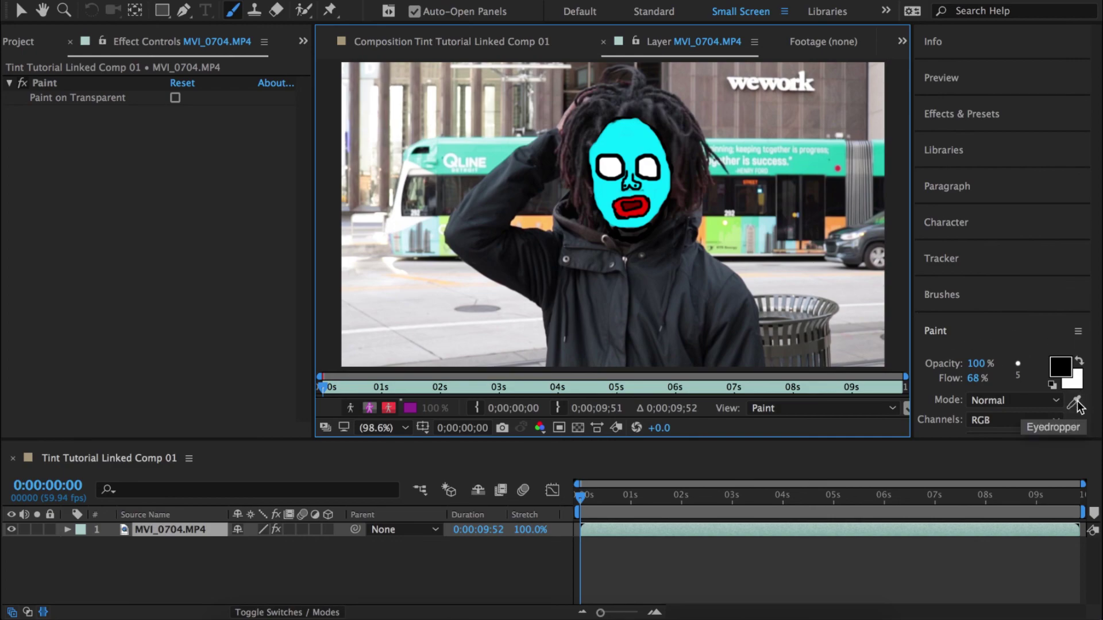
Set the paint foreground colour to dark teal 006B68.
left_click(1066, 368)
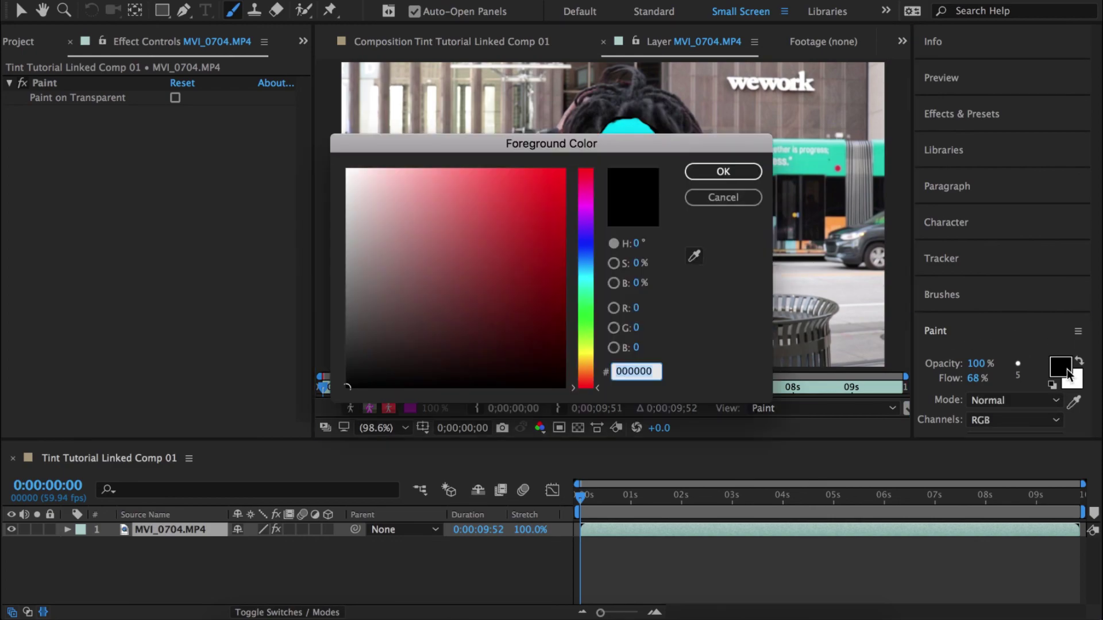
left_click(592, 279)
left_click(564, 296)
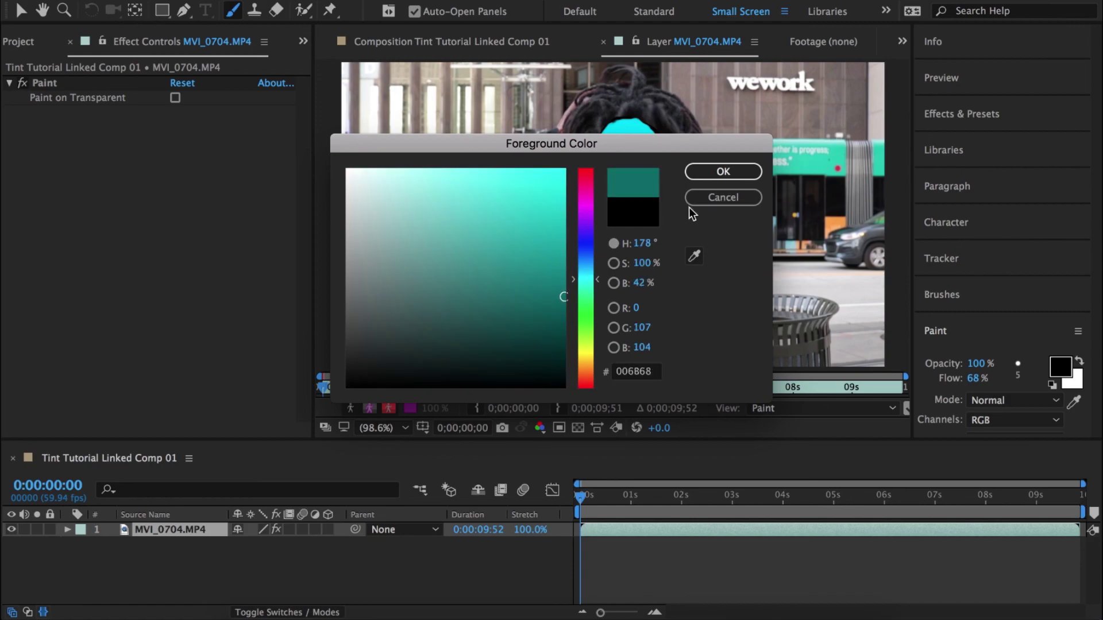
left_click(722, 172)
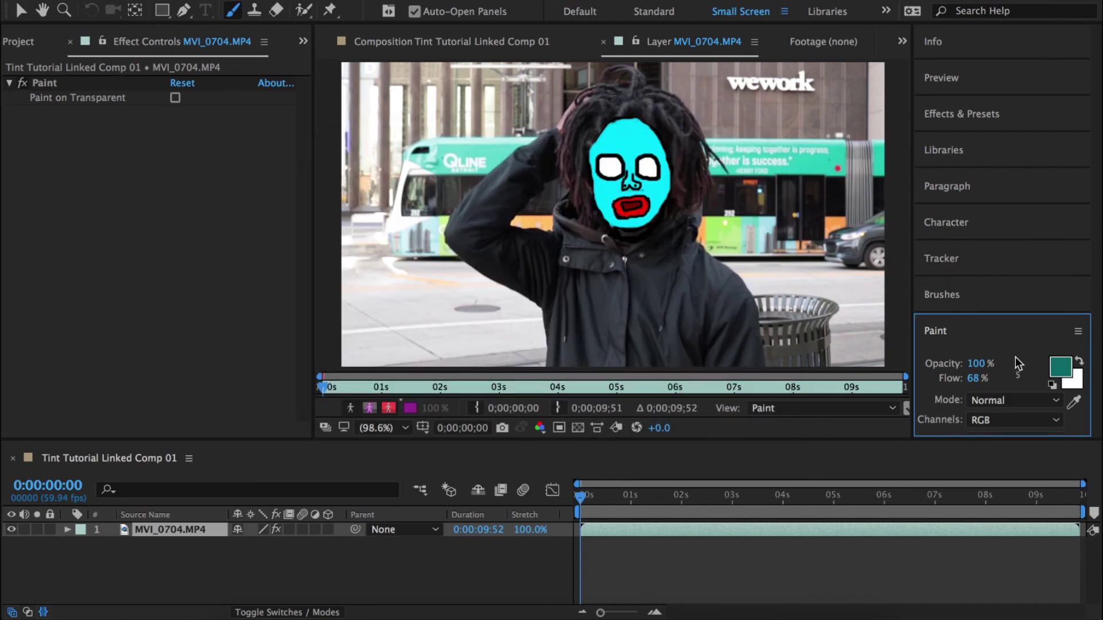
Paint the neck area below the chin in dark teal with the hard round 9-pixel brush.
key("ctrl+9")
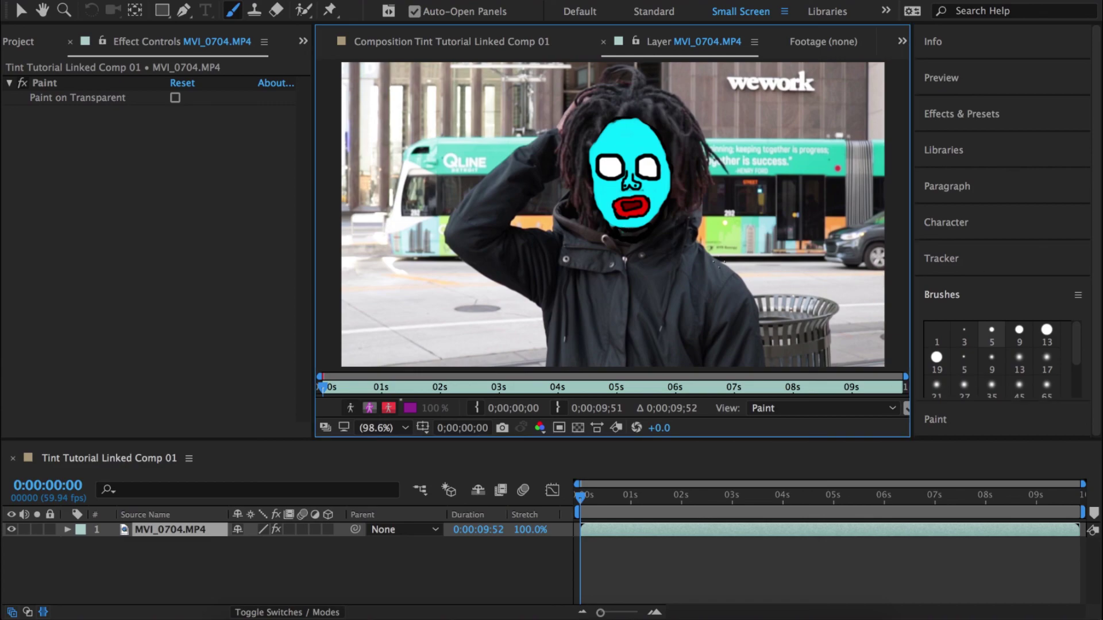
left_click(1013, 330)
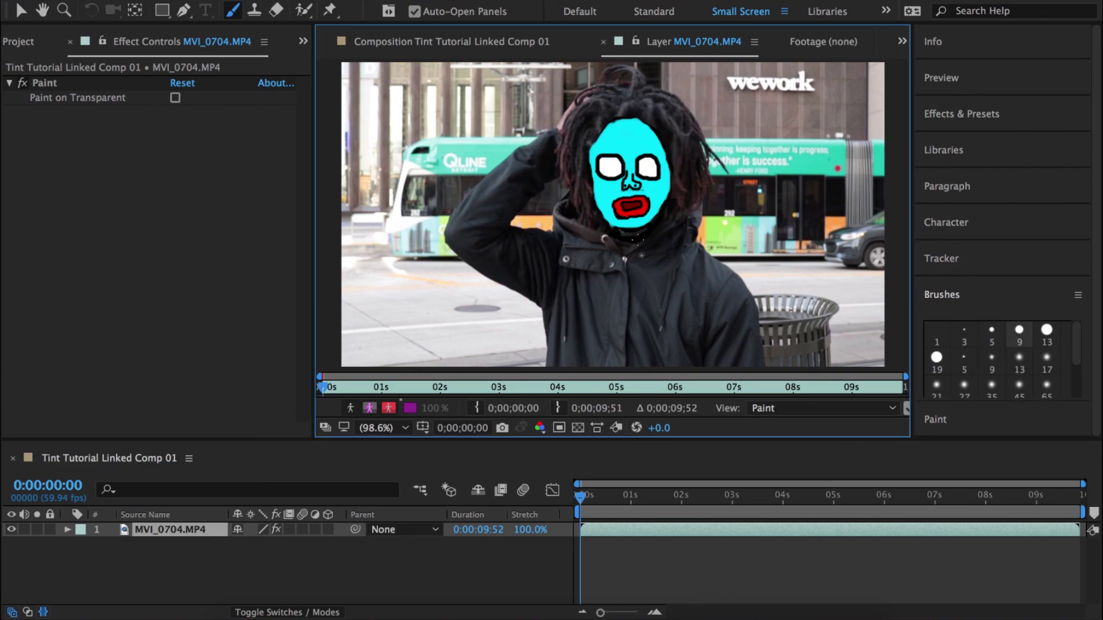
left_click(626, 231)
mouse_move(630, 232)
left_mouse_down()
mouse_move(646, 232)
mouse_move(615, 236)
left_mouse_up()
left_click(997, 422)
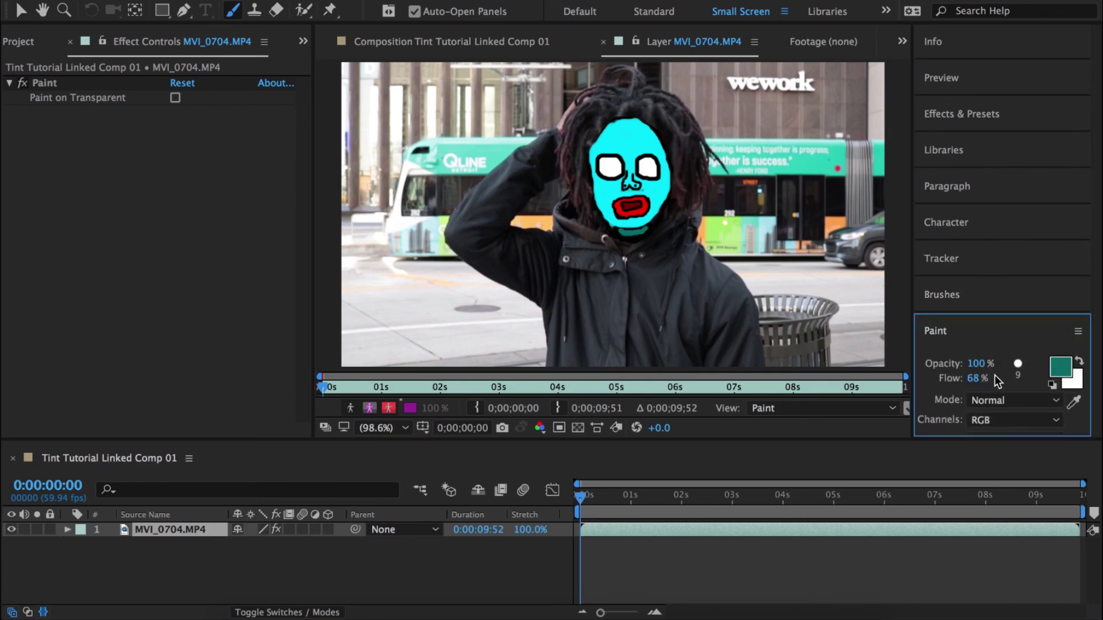
Make black the foreground colour and draw small drips on the forehead with the hard round 5-pixel brush.
left_click(1067, 367)
left_click(722, 206)
left_click(1053, 387)
left_click(1019, 368)
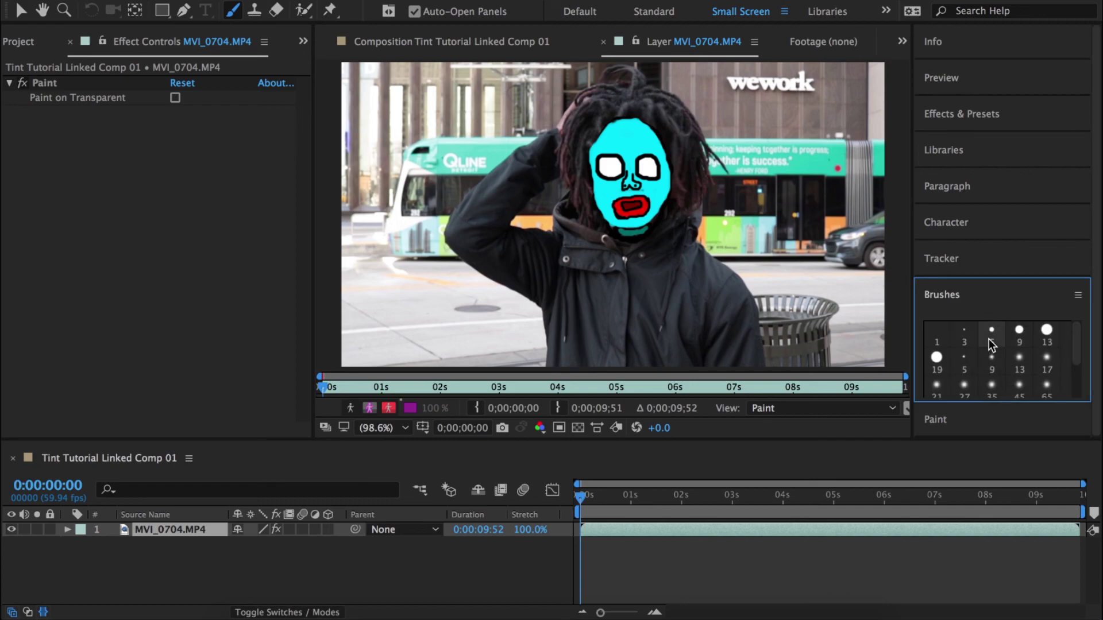
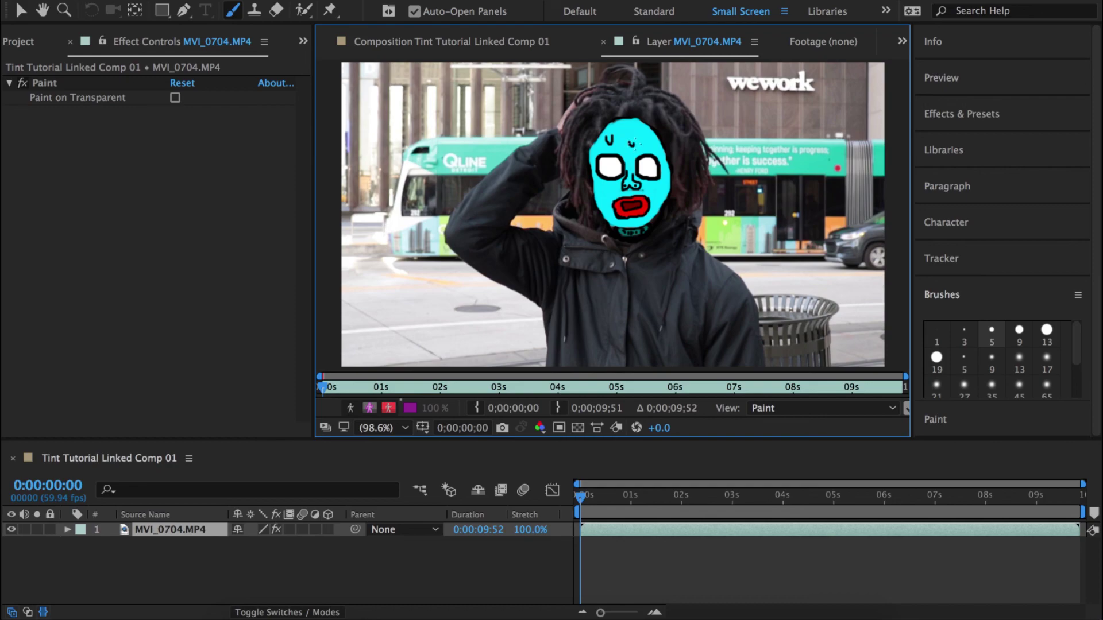
left_click_drag(634, 148, 639, 134)
Draw black drips along the edges of the cheeks and jagged tear outlines running down from both eyes.
left_click_drag(658, 193, 658, 184)
left_click_drag(603, 204, 609, 210)
mouse_move(598, 183)
left_mouse_down()
mouse_move(607, 201)
mouse_move(614, 176)
left_mouse_up()
mouse_move(636, 179)
left_mouse_down()
mouse_move(654, 190)
mouse_move(653, 205)
mouse_move(655, 196)
left_mouse_up()
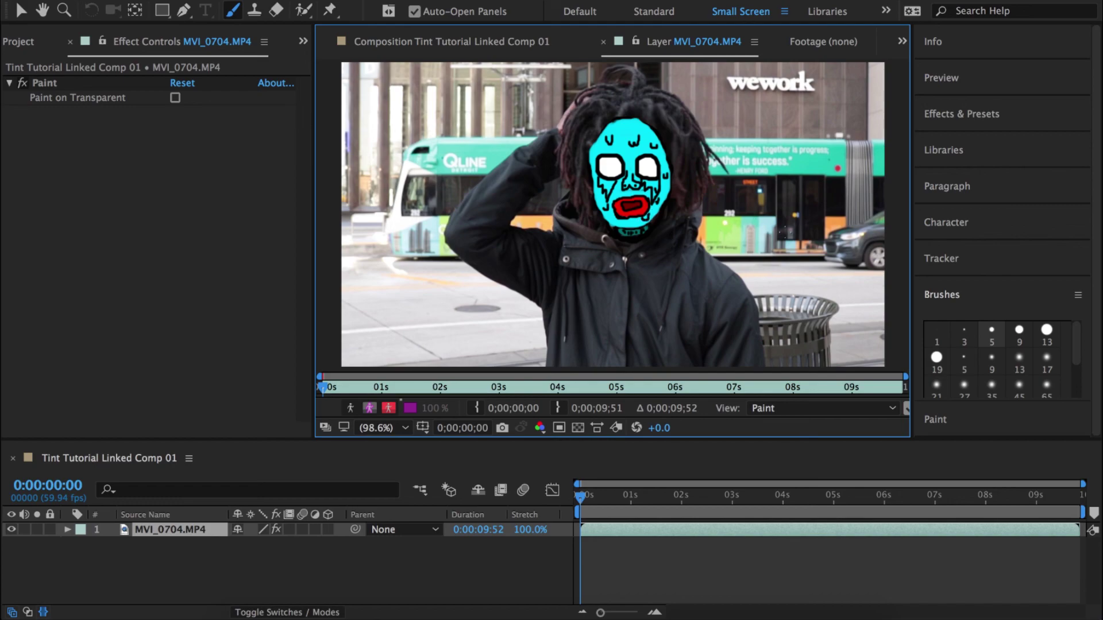
Sample the neck's dark teal as the foreground colour and fill the tear outlines under both eyes with the hard round 9-pixel brush.
left_click(1022, 415)
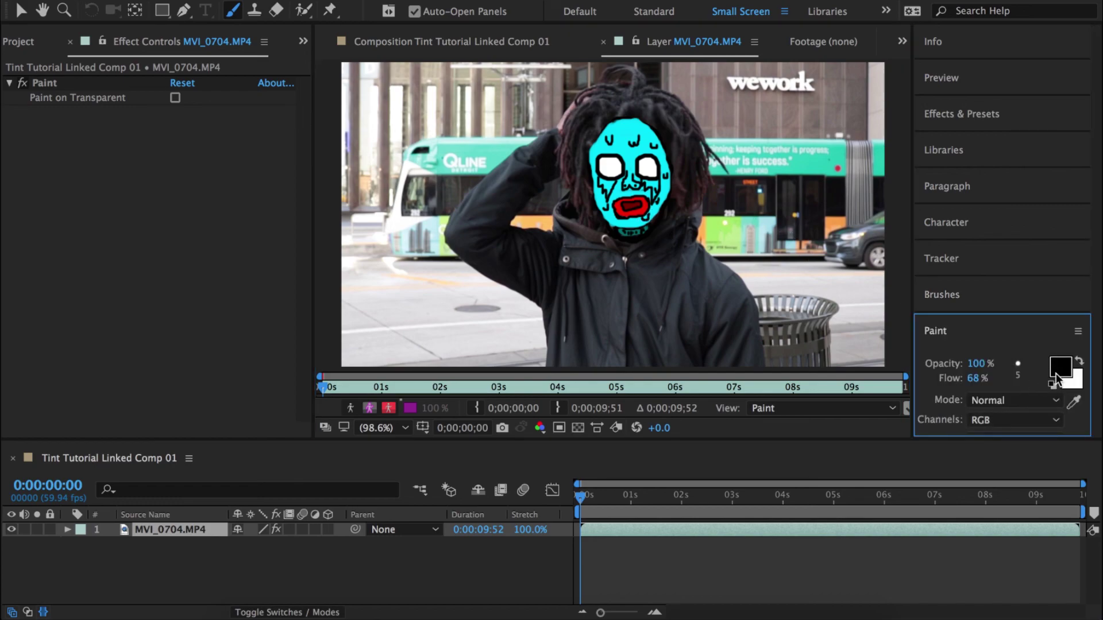
left_click(1073, 403)
left_click(644, 225)
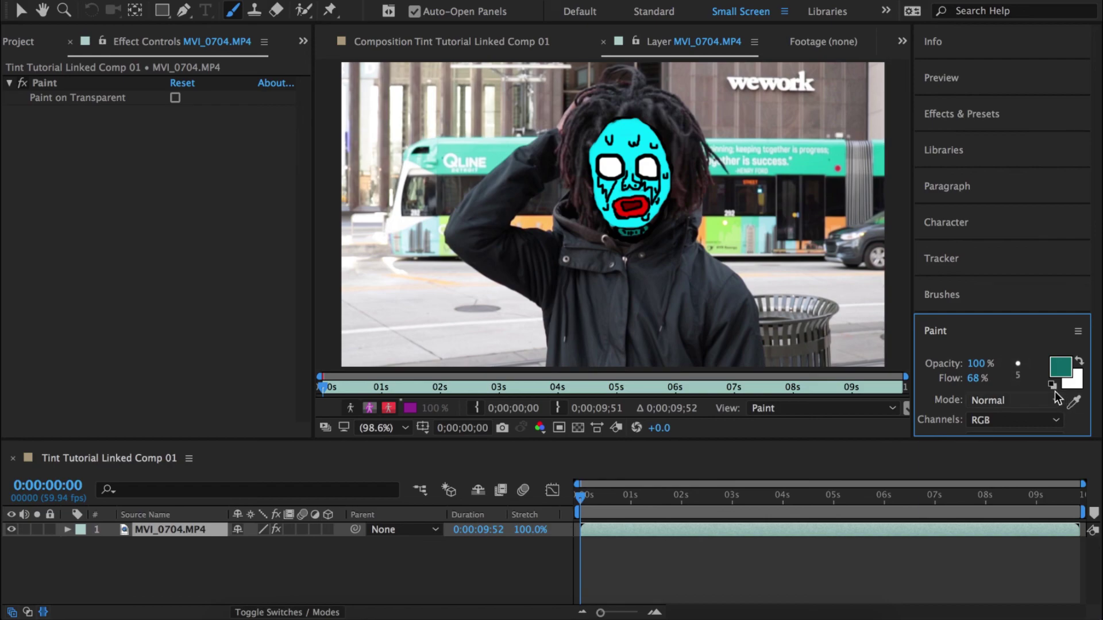
left_click(1000, 295)
left_click(1018, 331)
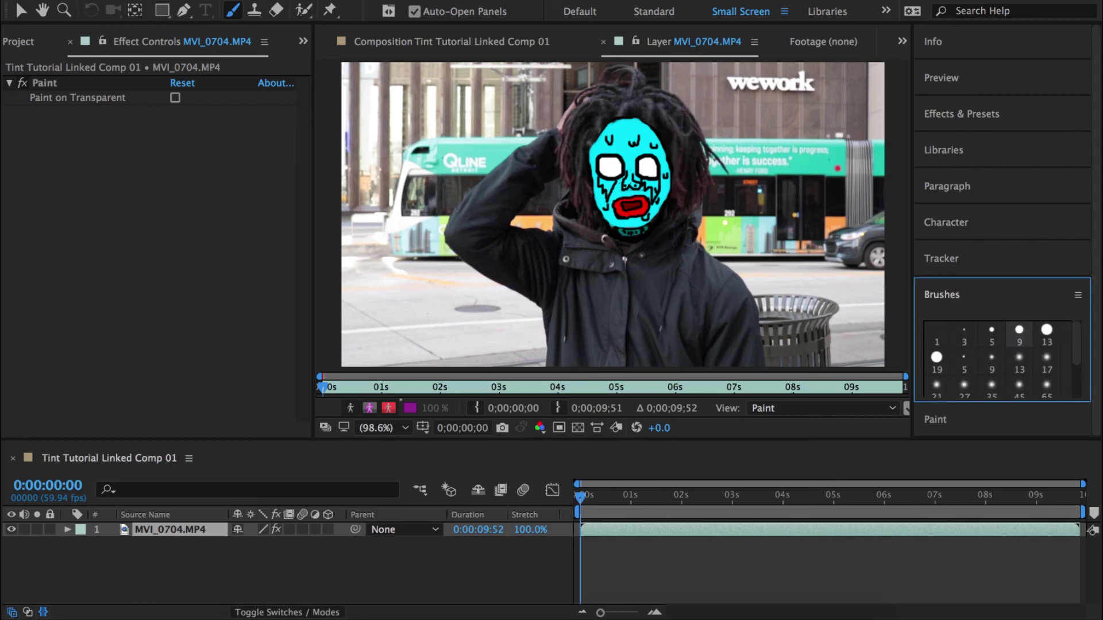
left_click(600, 184)
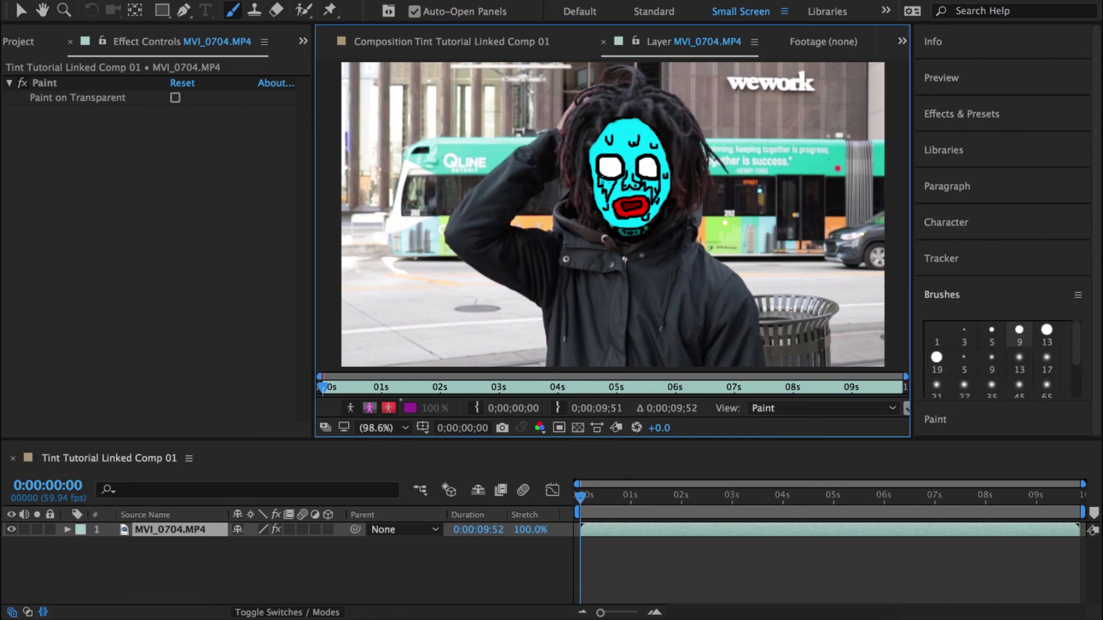
left_click_drag(600, 178, 609, 198)
left_click_drag(605, 190, 607, 206)
Check the painted face against the next frame of the clip and return to the first frame.
left_click(582, 500)
left_click_drag(583, 500, 584, 501)
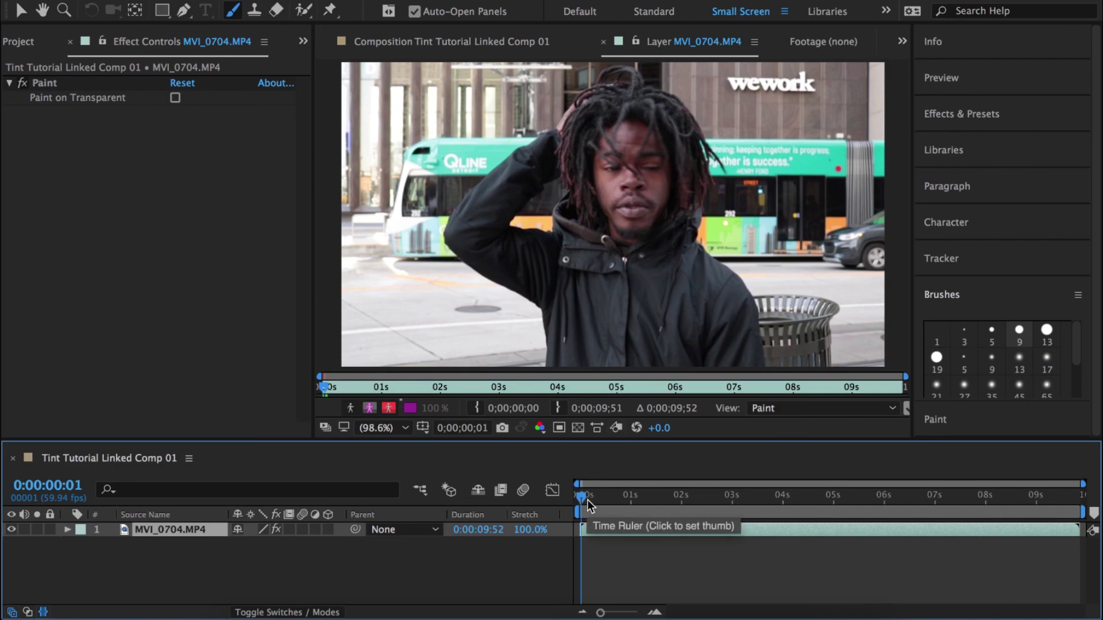
left_click_drag(580, 502, 557, 500)
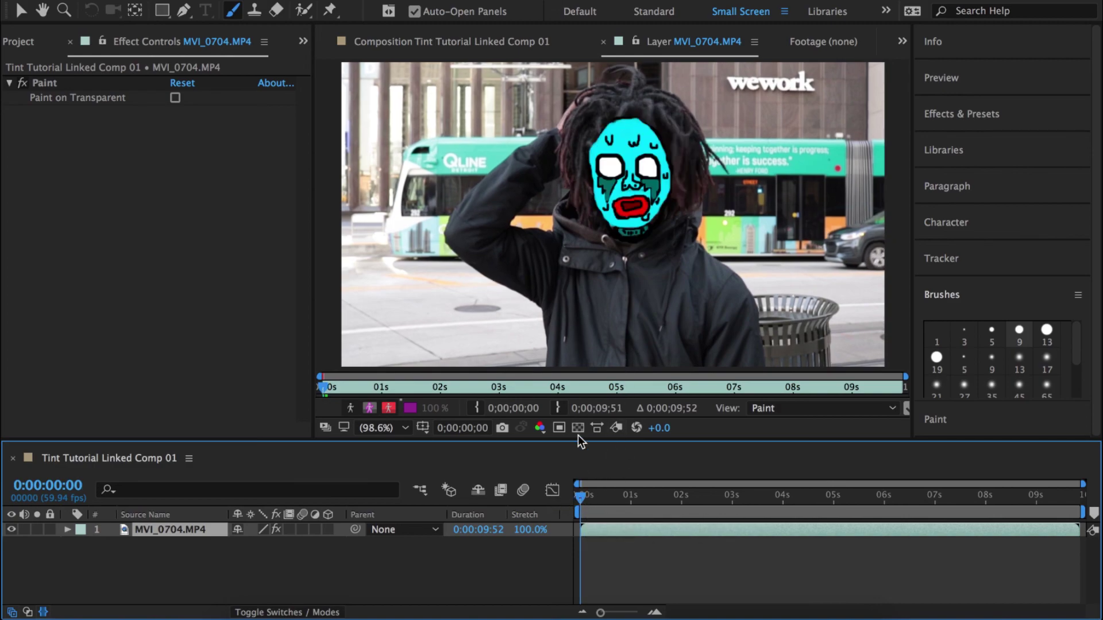
Open the foreground colour settings, select the teal's hex code and leave without changing the colour.
left_click(981, 432)
left_click(1060, 365)
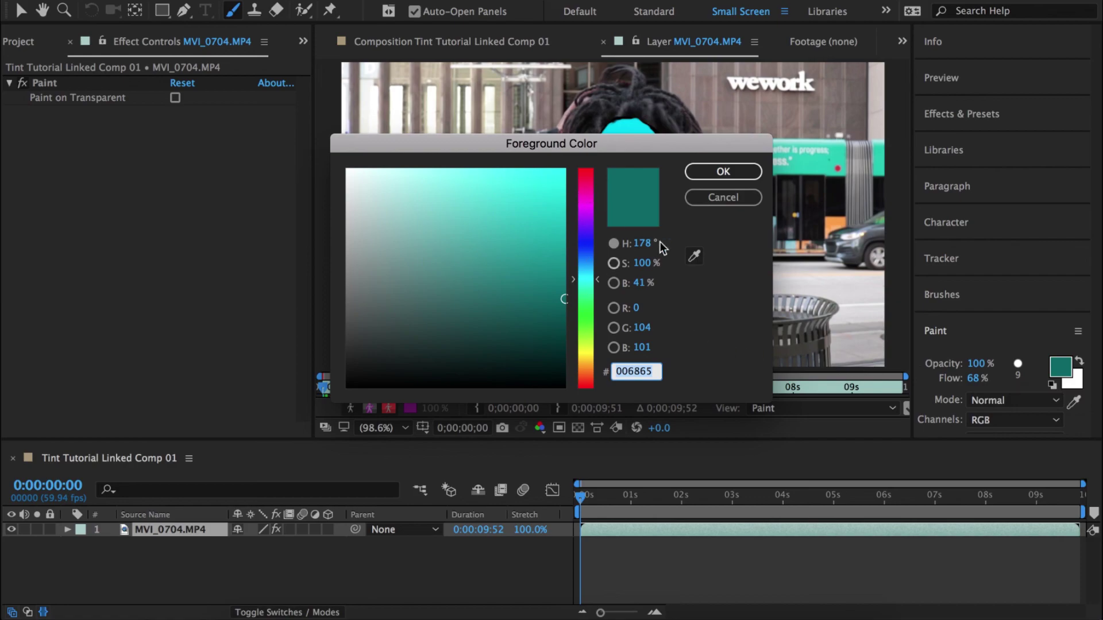
left_click(654, 372)
left_click_drag(654, 372, 614, 372)
left_click(725, 197)
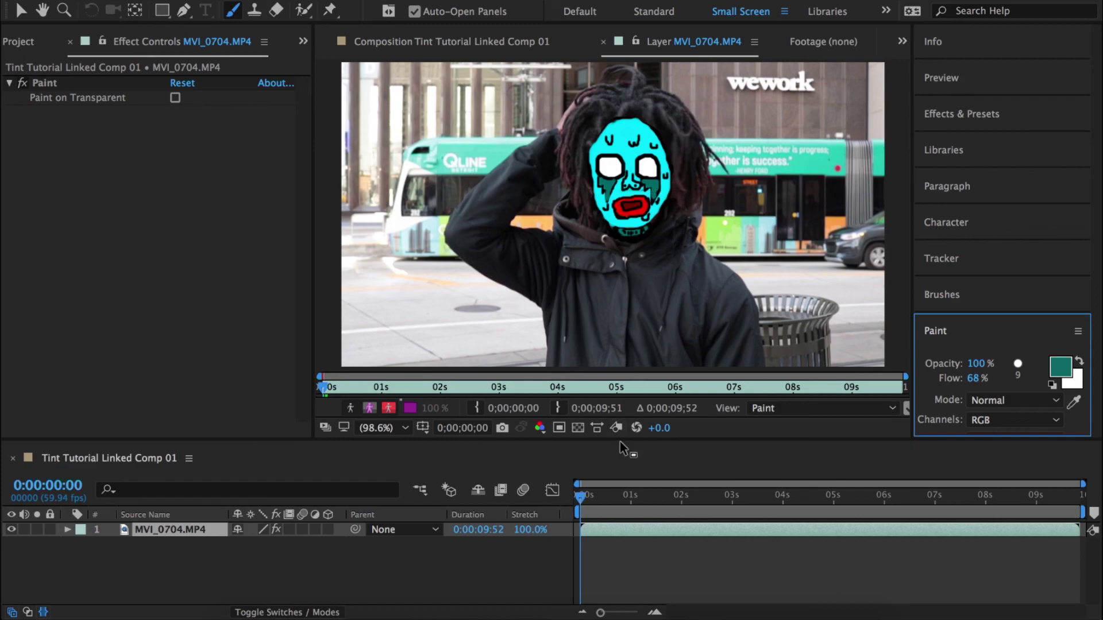
Scrub forward from the first frame to examine the frames that follow the painted one.
left_click_drag(579, 496, 630, 510)
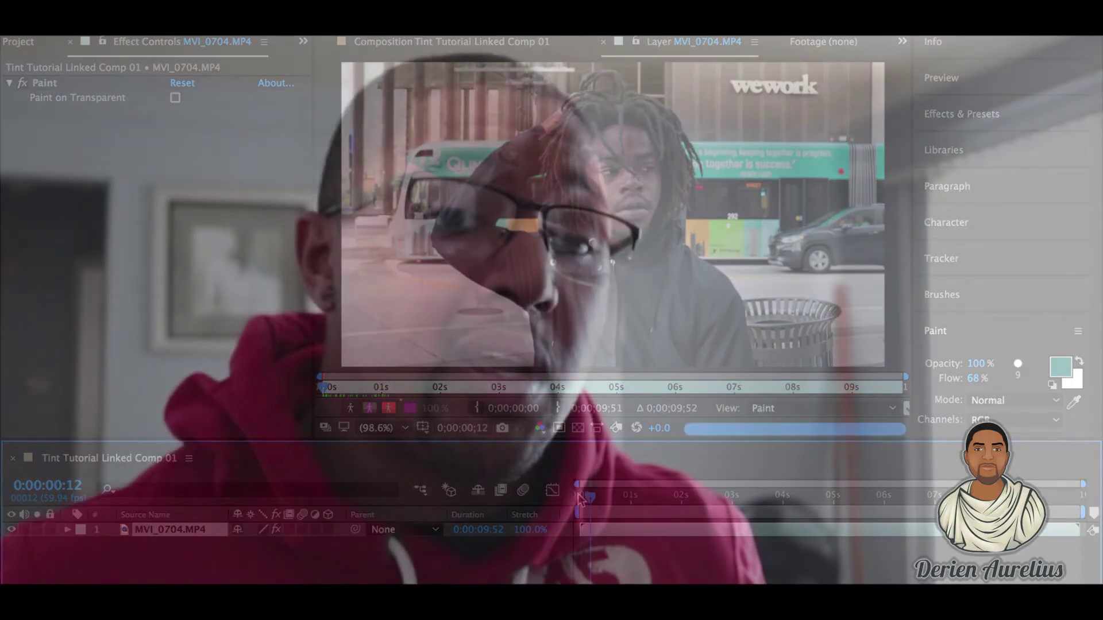